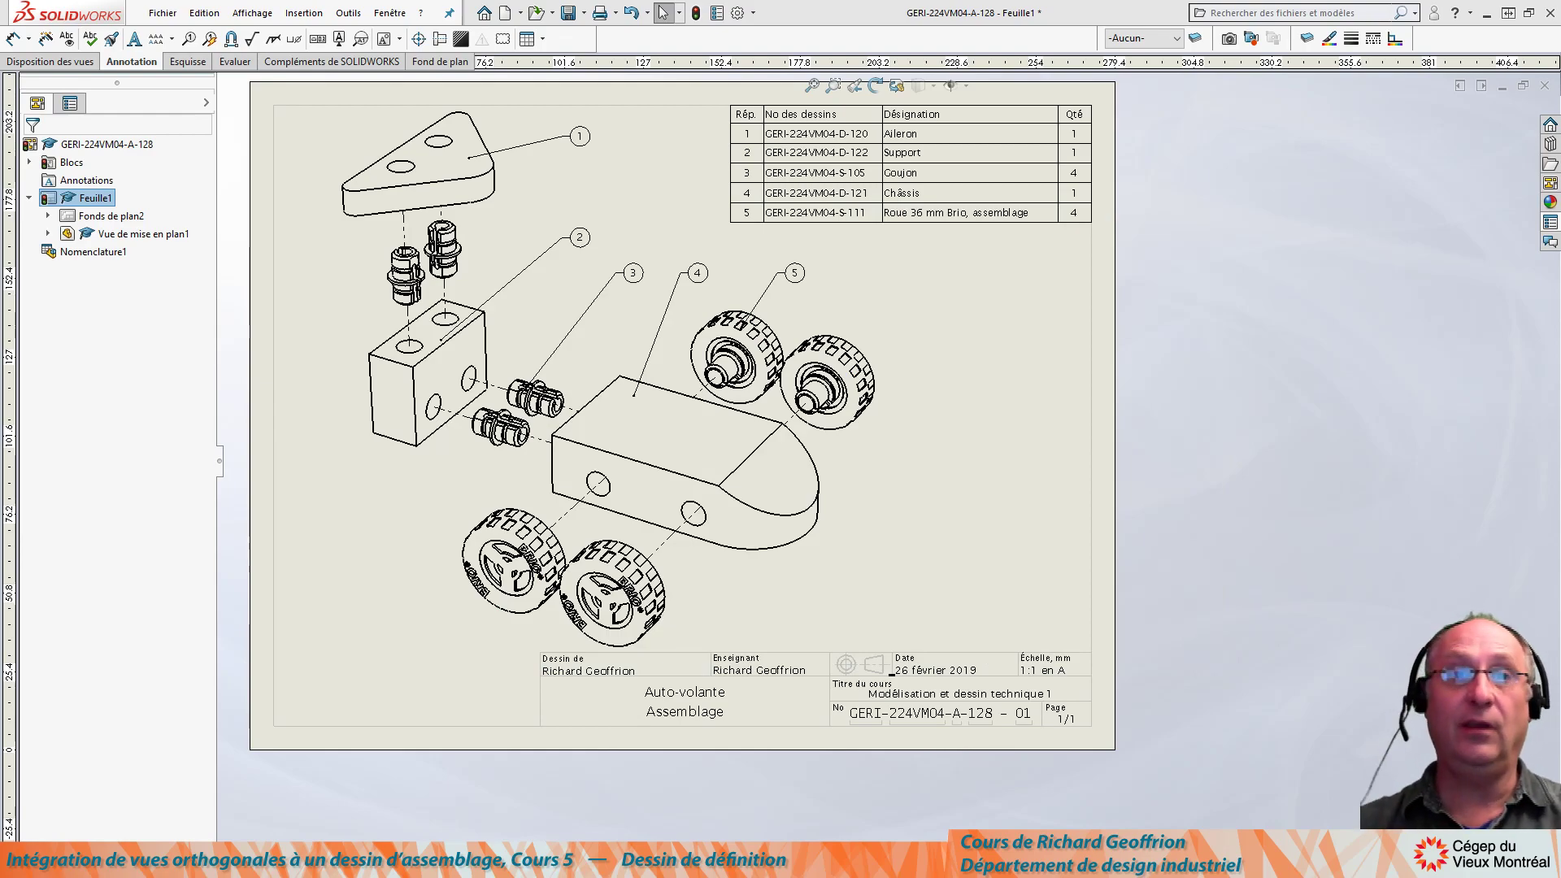
Save the drawing and export its sheet format as Temp_av.slddrt in the Cours 4 > Réserve 1 folder
key("ctrl+s")
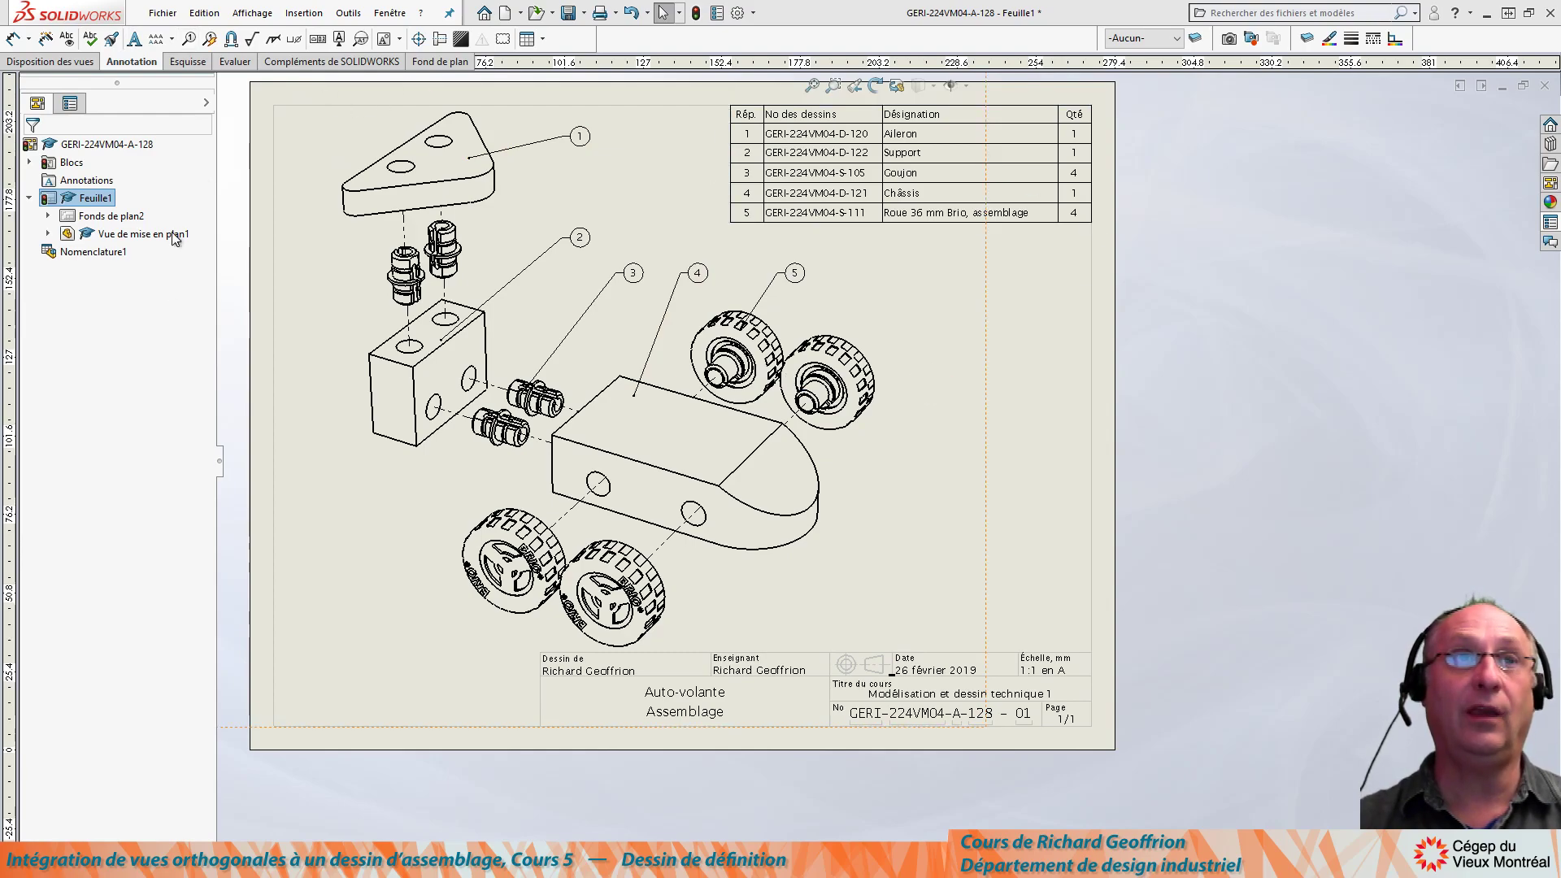
left_click(160, 13)
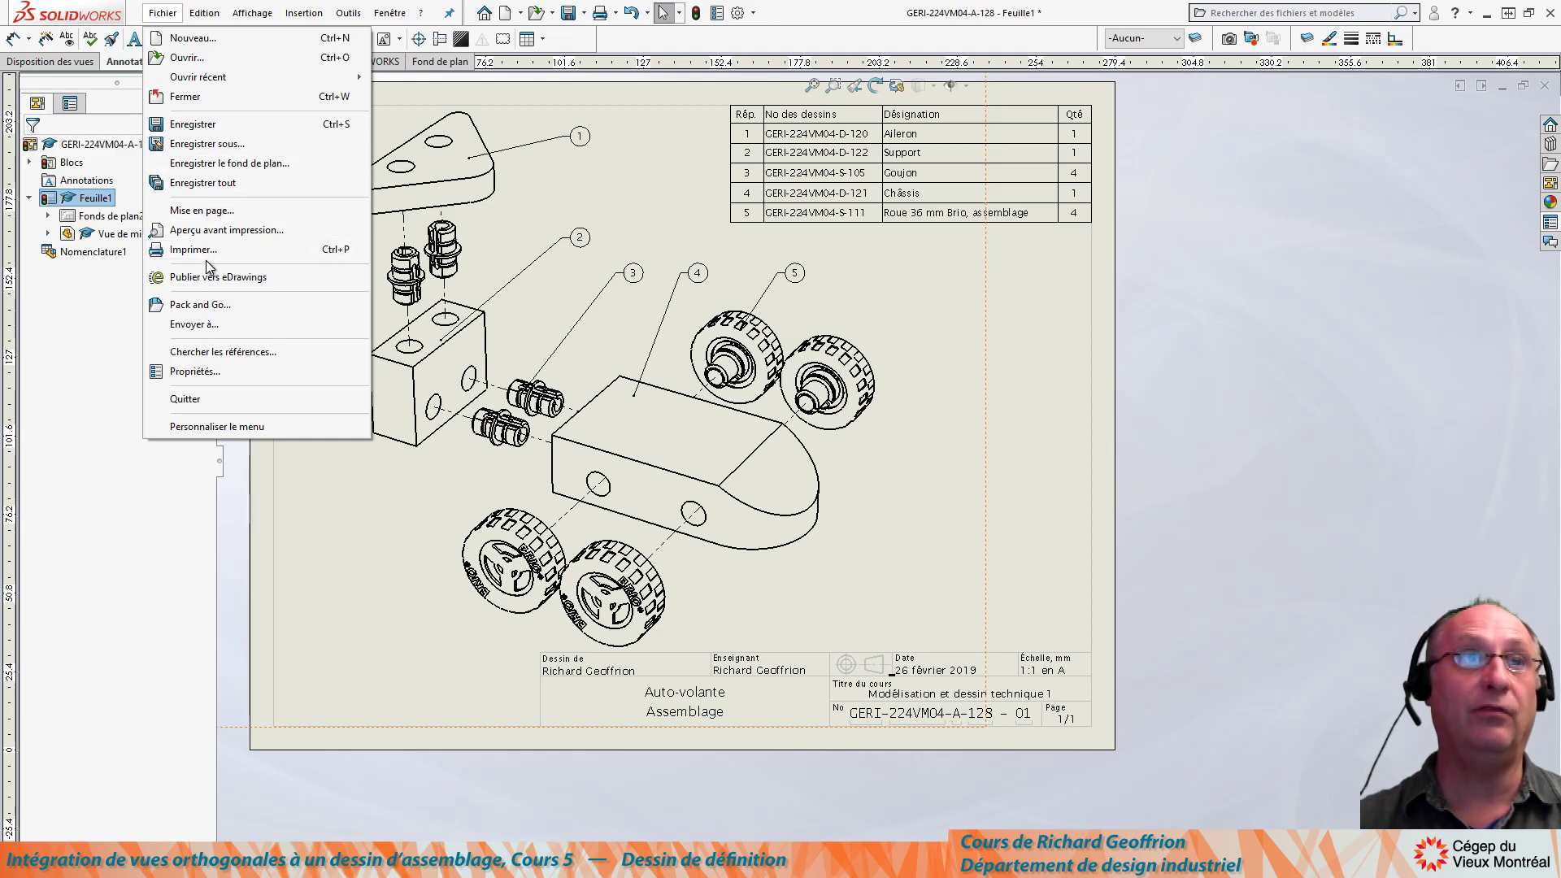
left_click(218, 164)
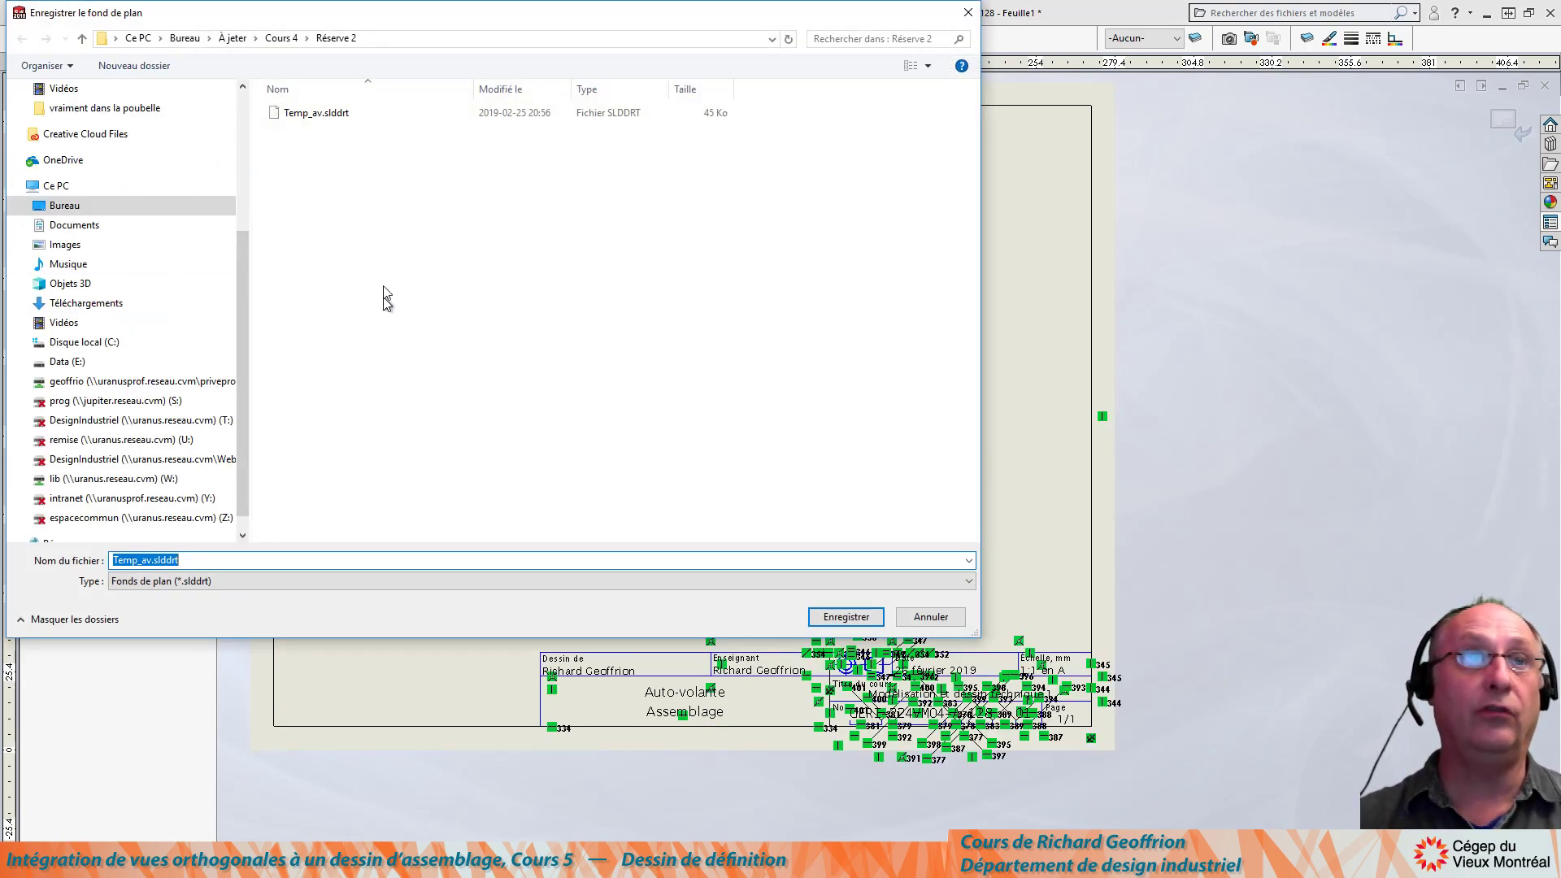
left_click(280, 36)
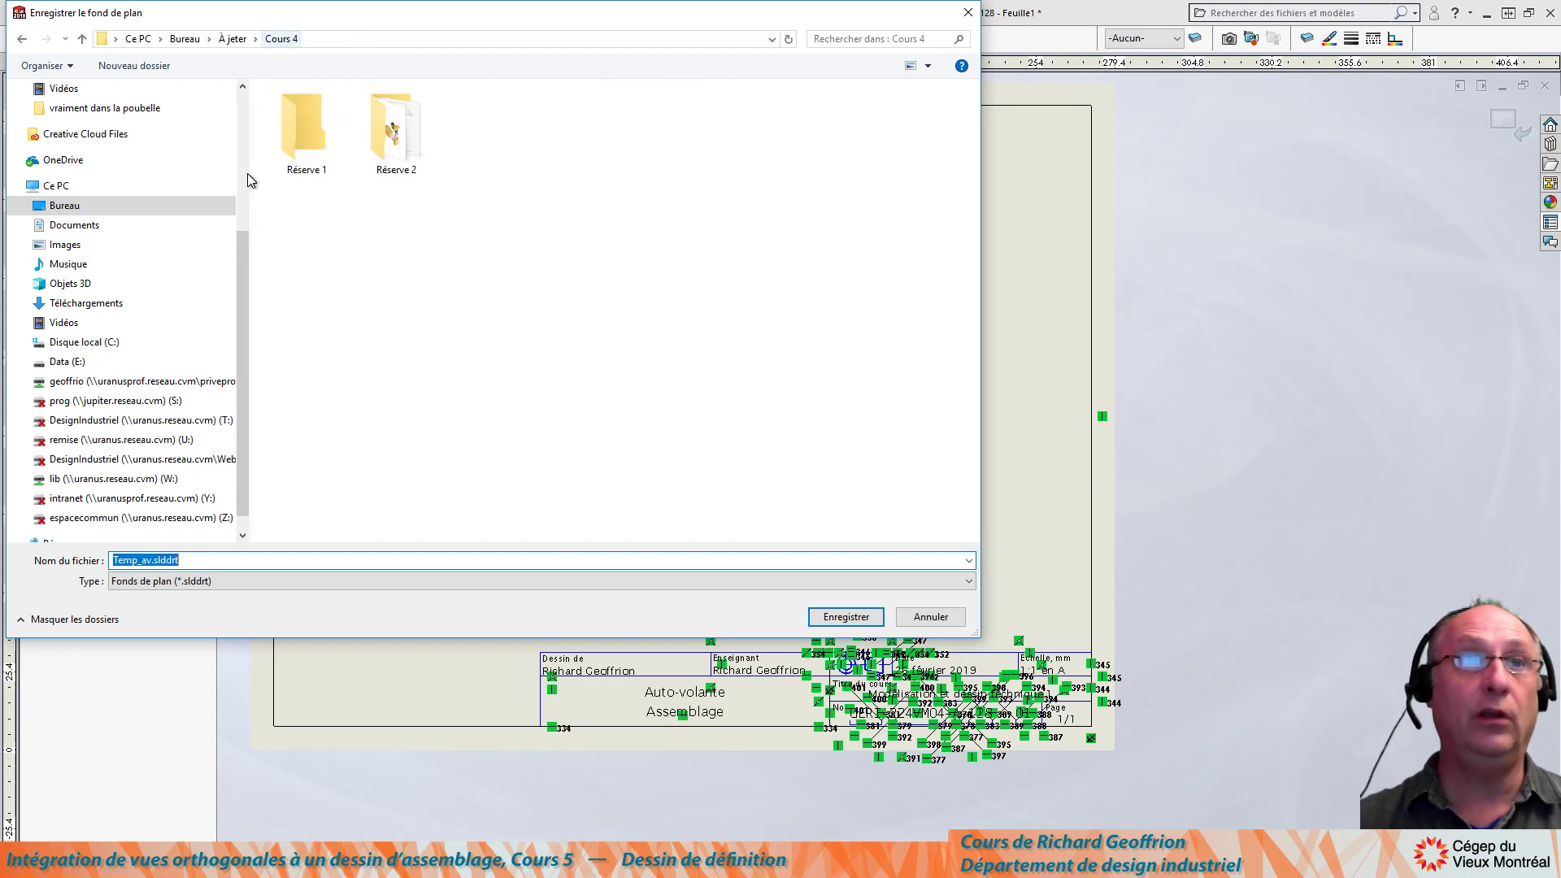
double_click(300, 134)
left_click(144, 560)
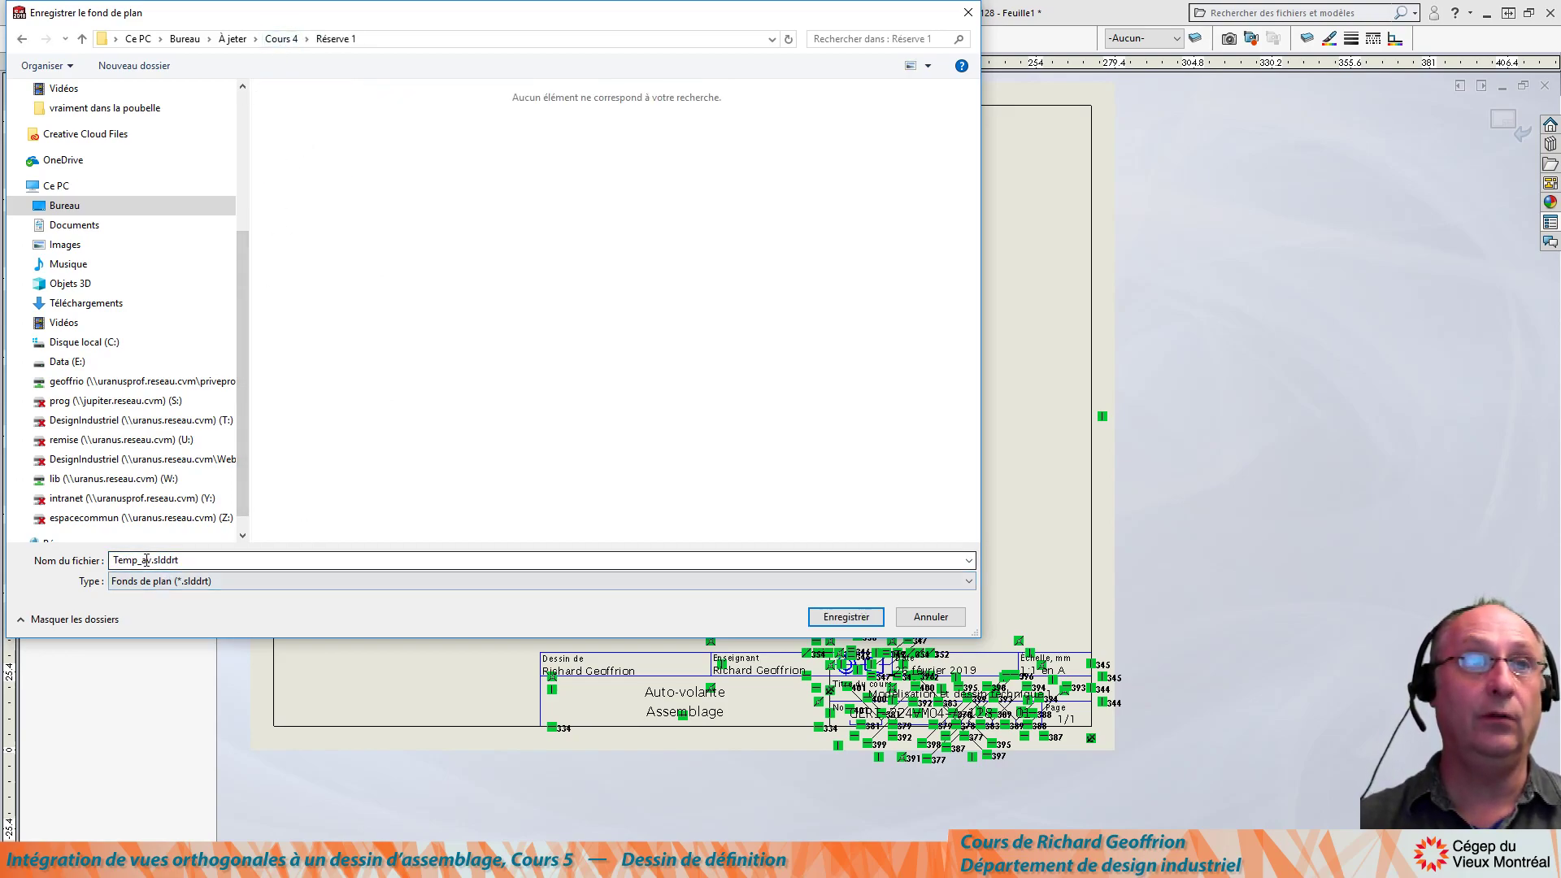
left_click(847, 617)
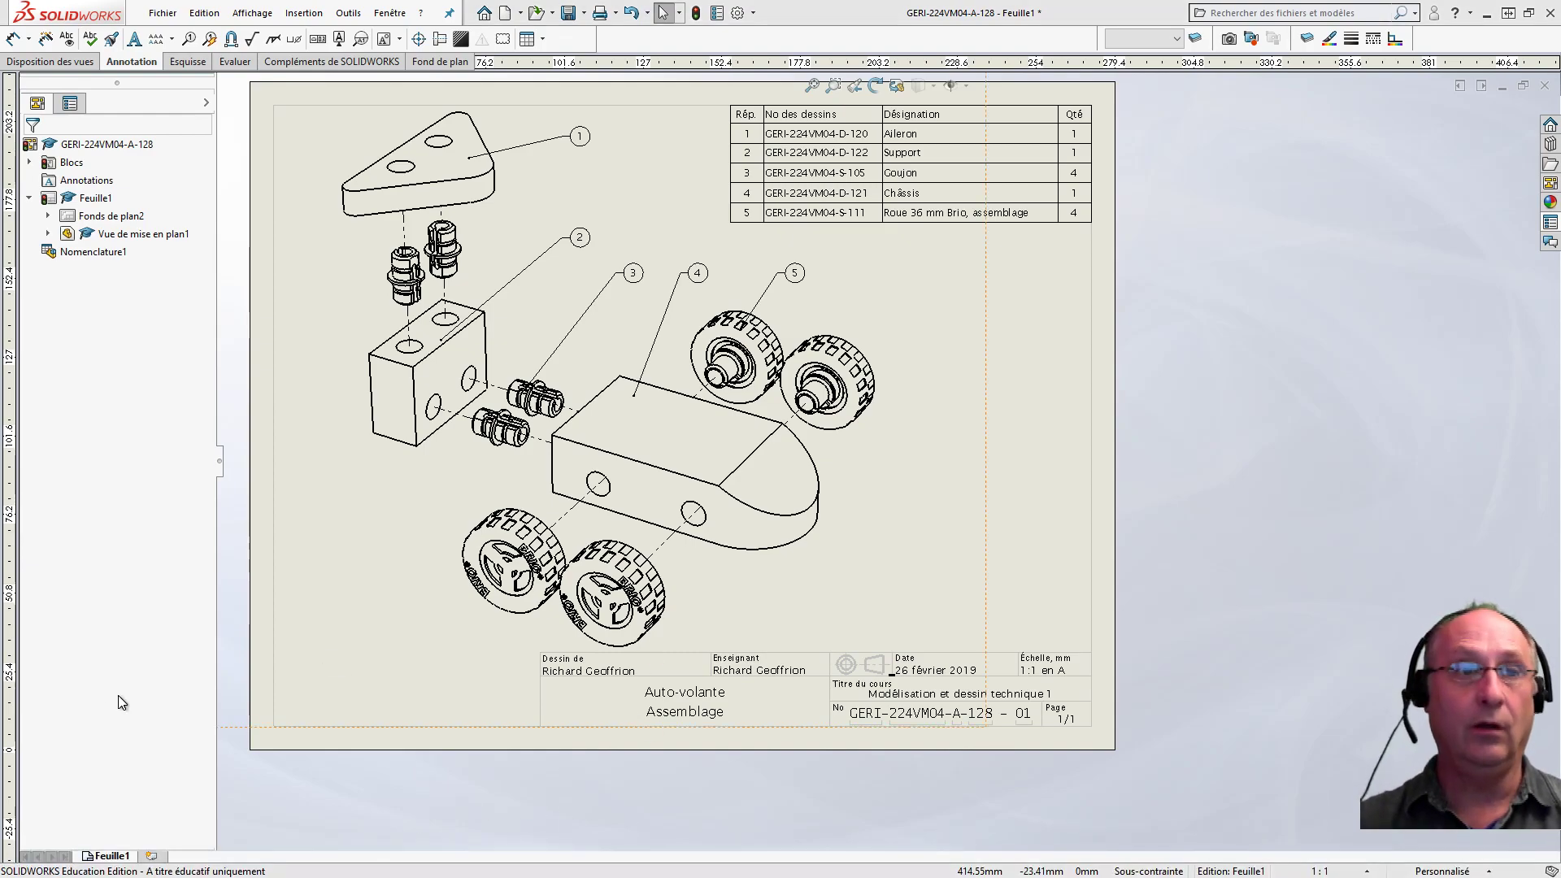
Start adding a second sheet to the drawing and dismiss the missing sheet format warning
left_click(152, 859)
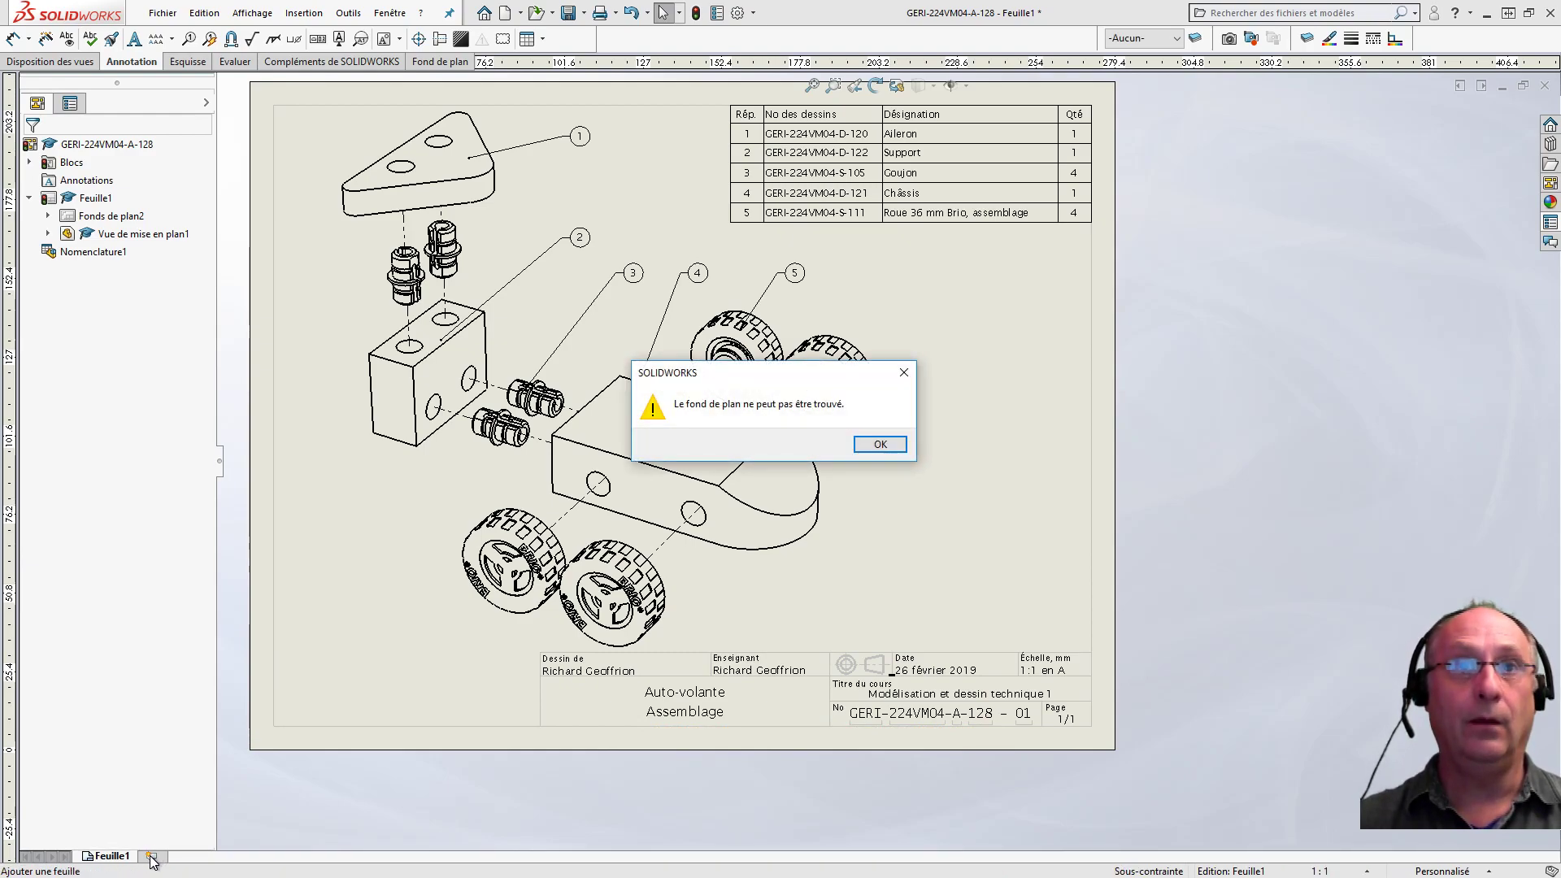
left_click(880, 447)
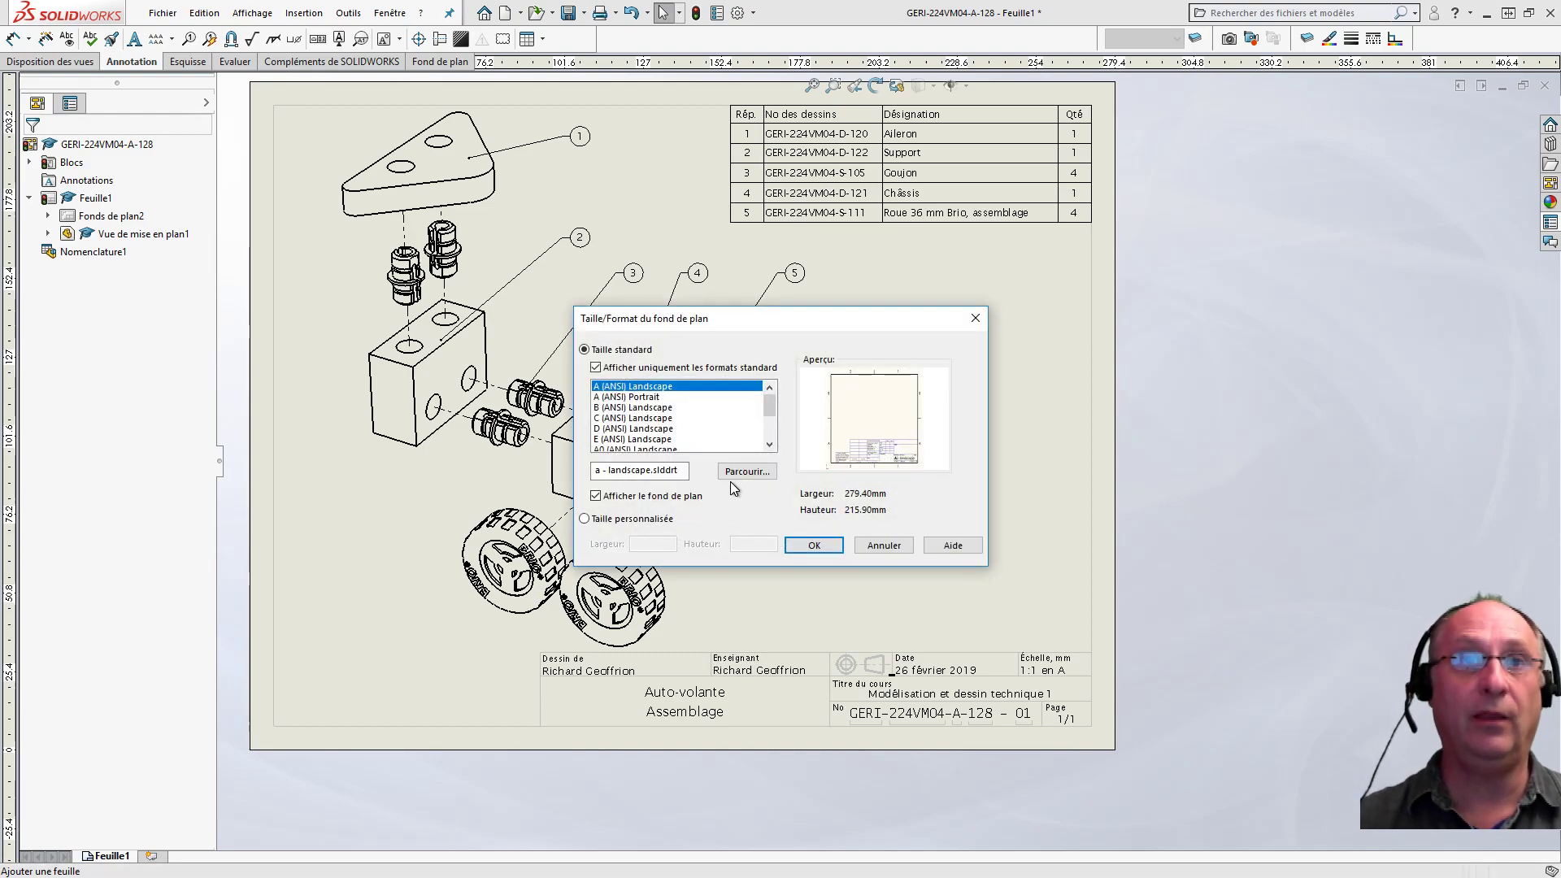
Try Temp_av.slddrt from Cours 4 > Réserve 1 as the sheet format, and go back to A (ANSI) Landscape
left_click(744, 472)
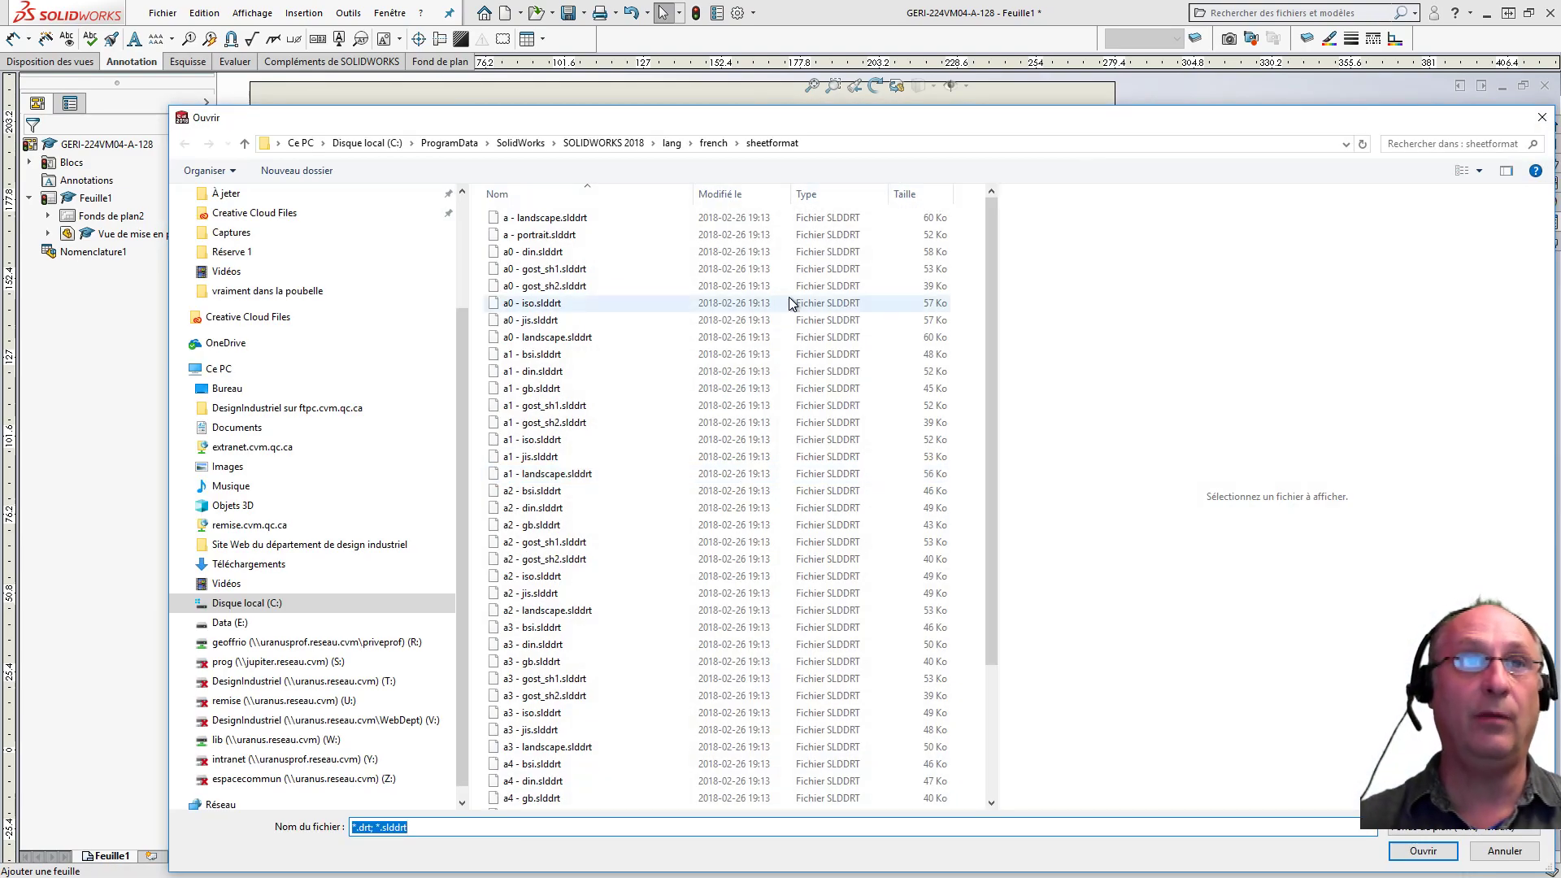
left_click_drag(461, 341, 464, 257)
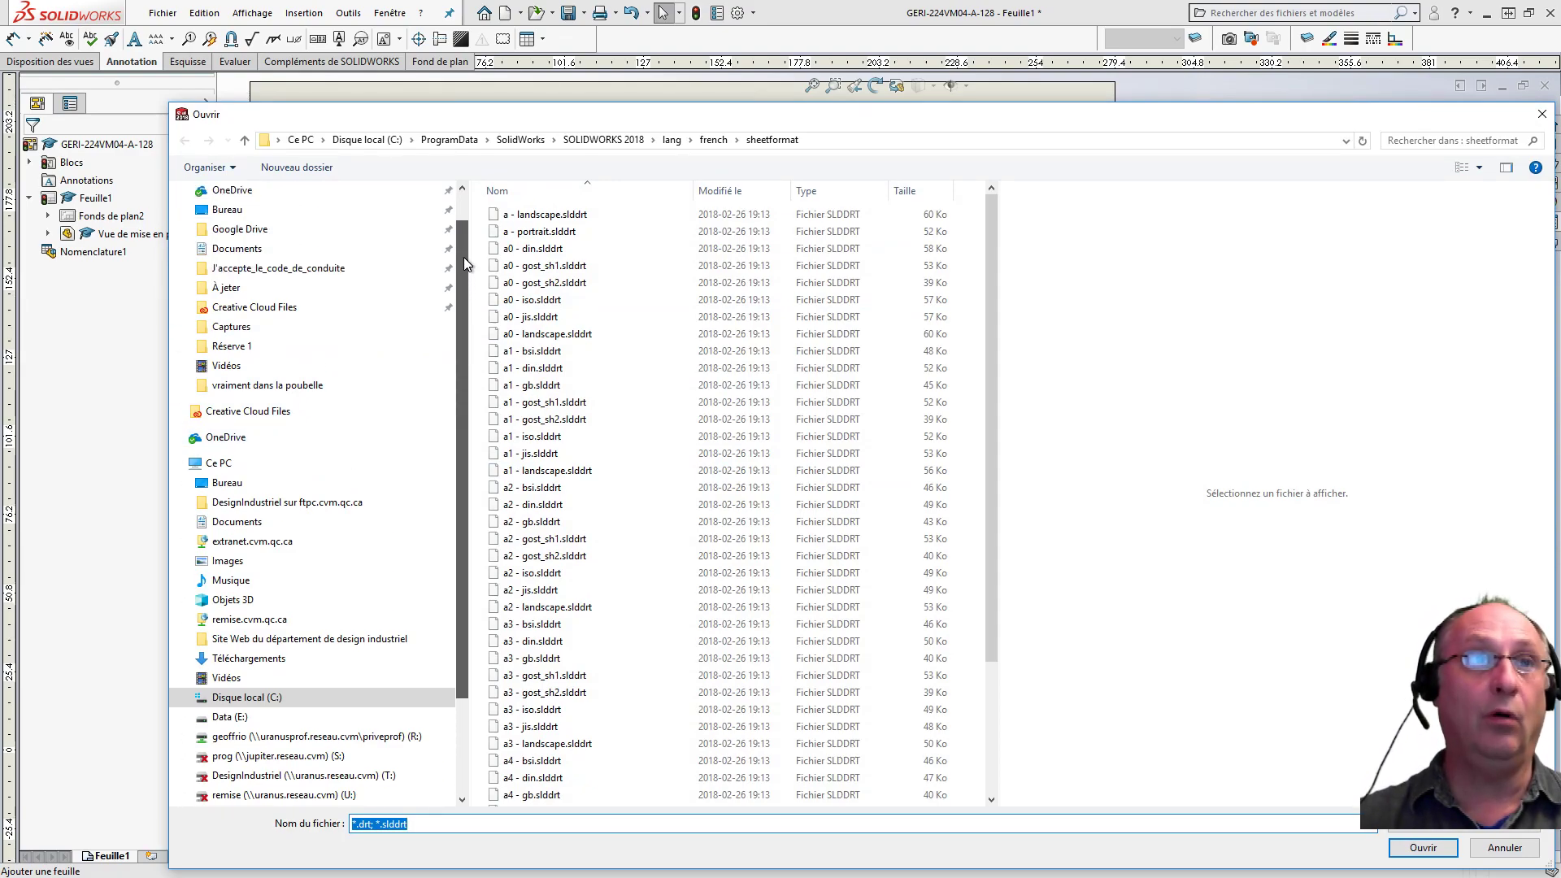
left_click(225, 290)
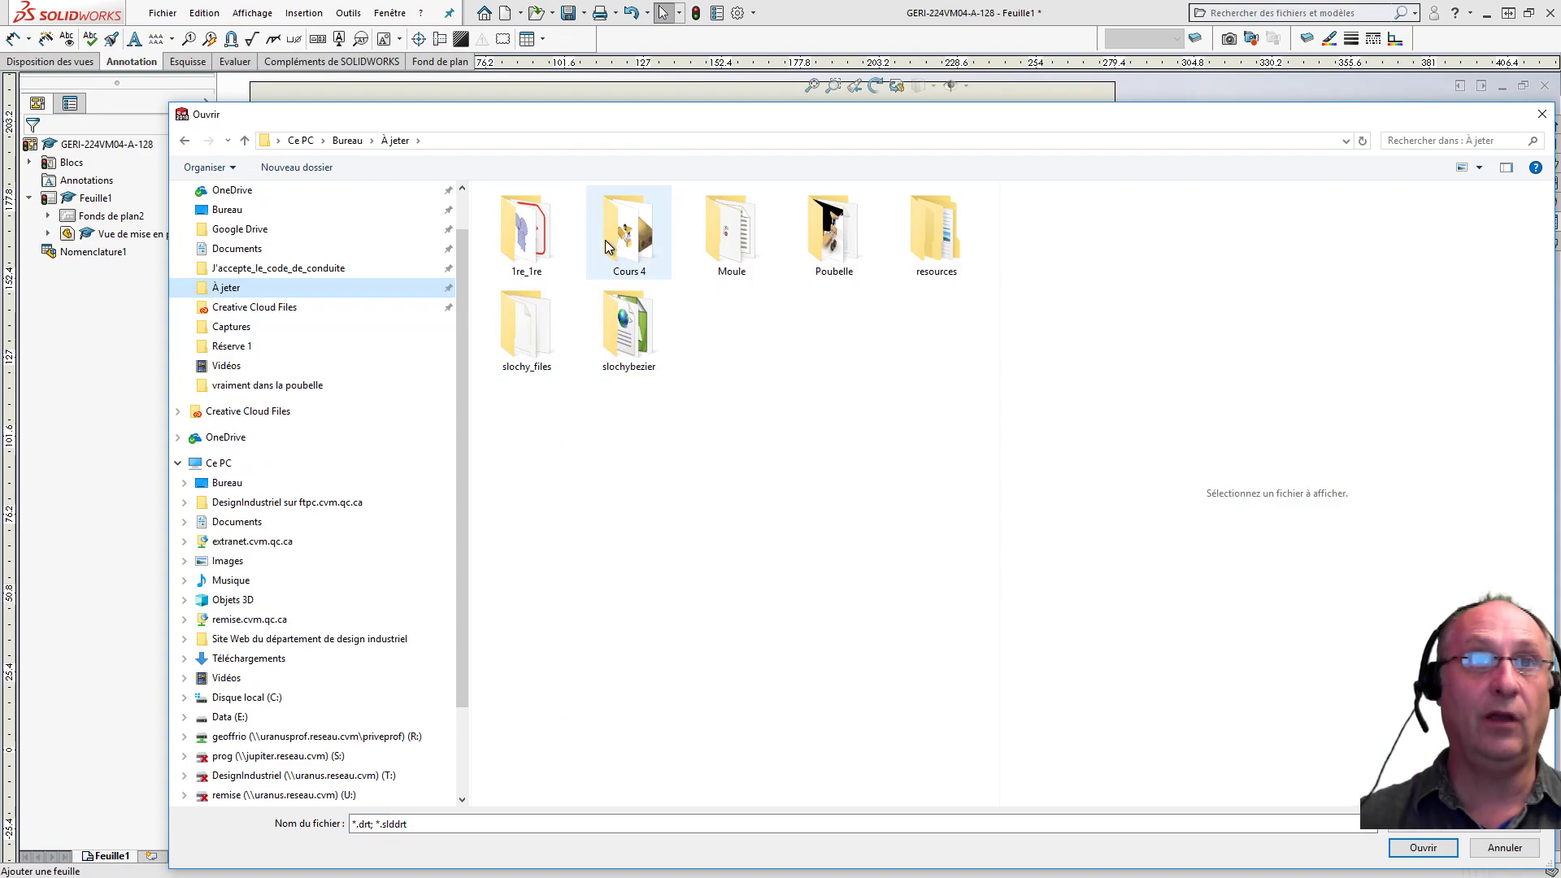
double_click(623, 236)
double_click(520, 244)
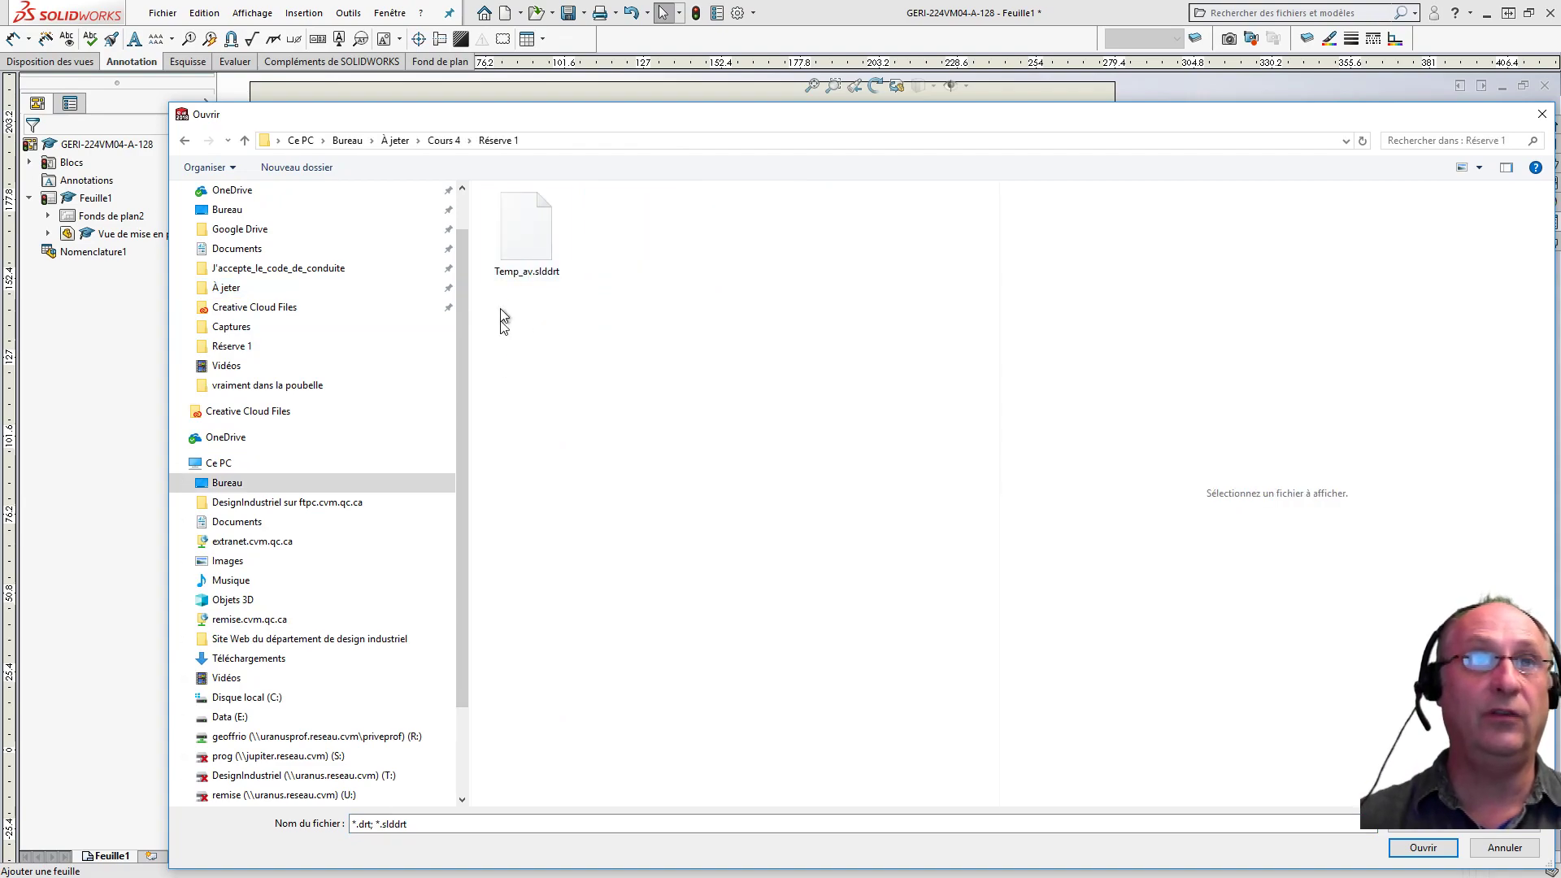
left_click(523, 255)
left_click(1402, 853)
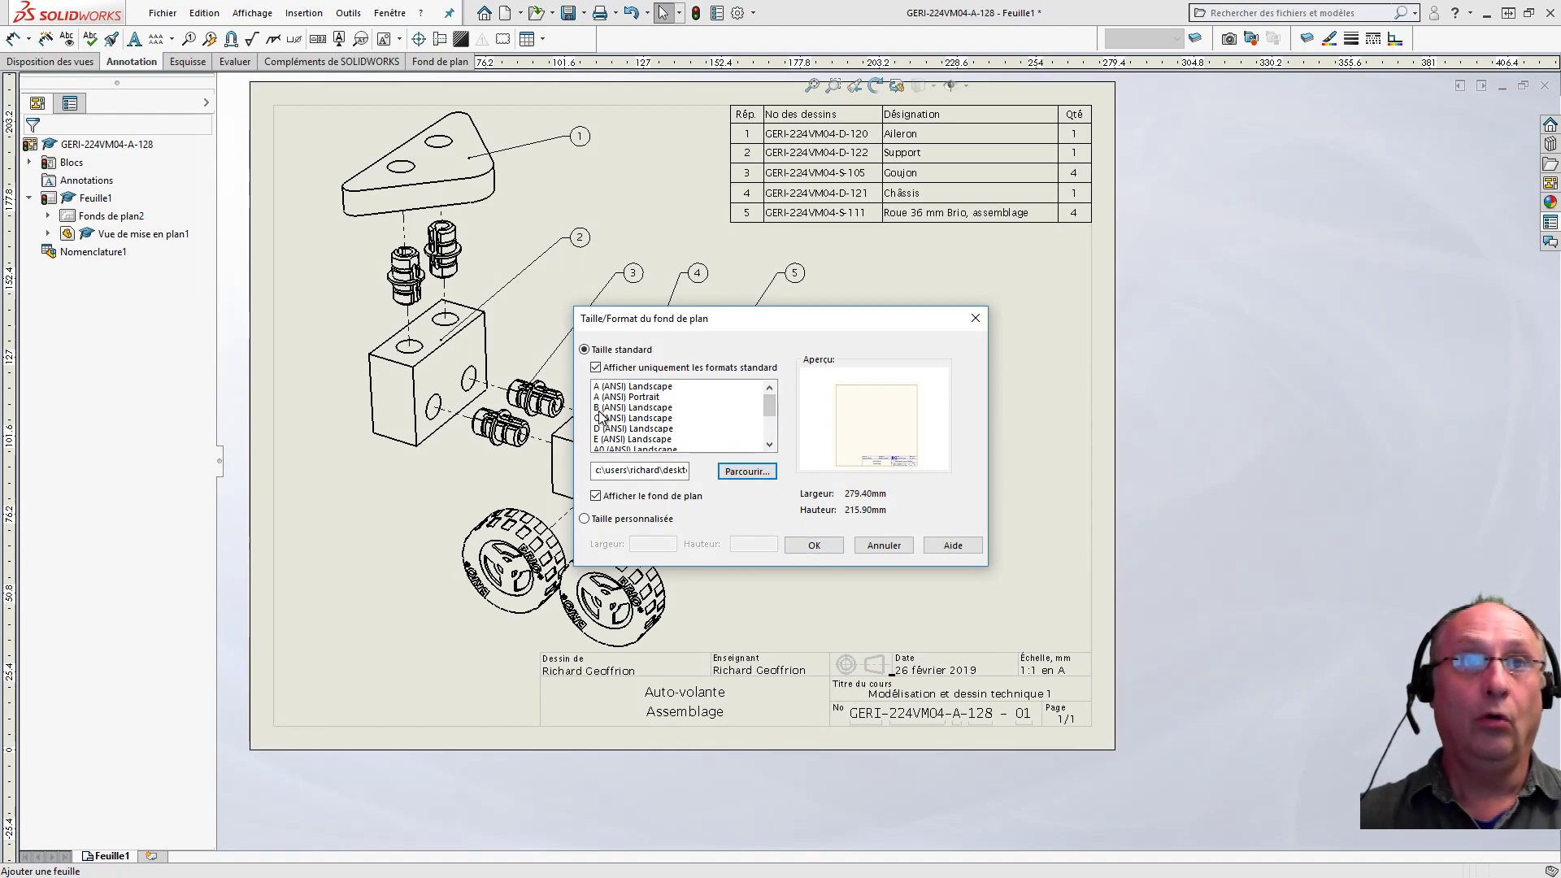
left_click(613, 385)
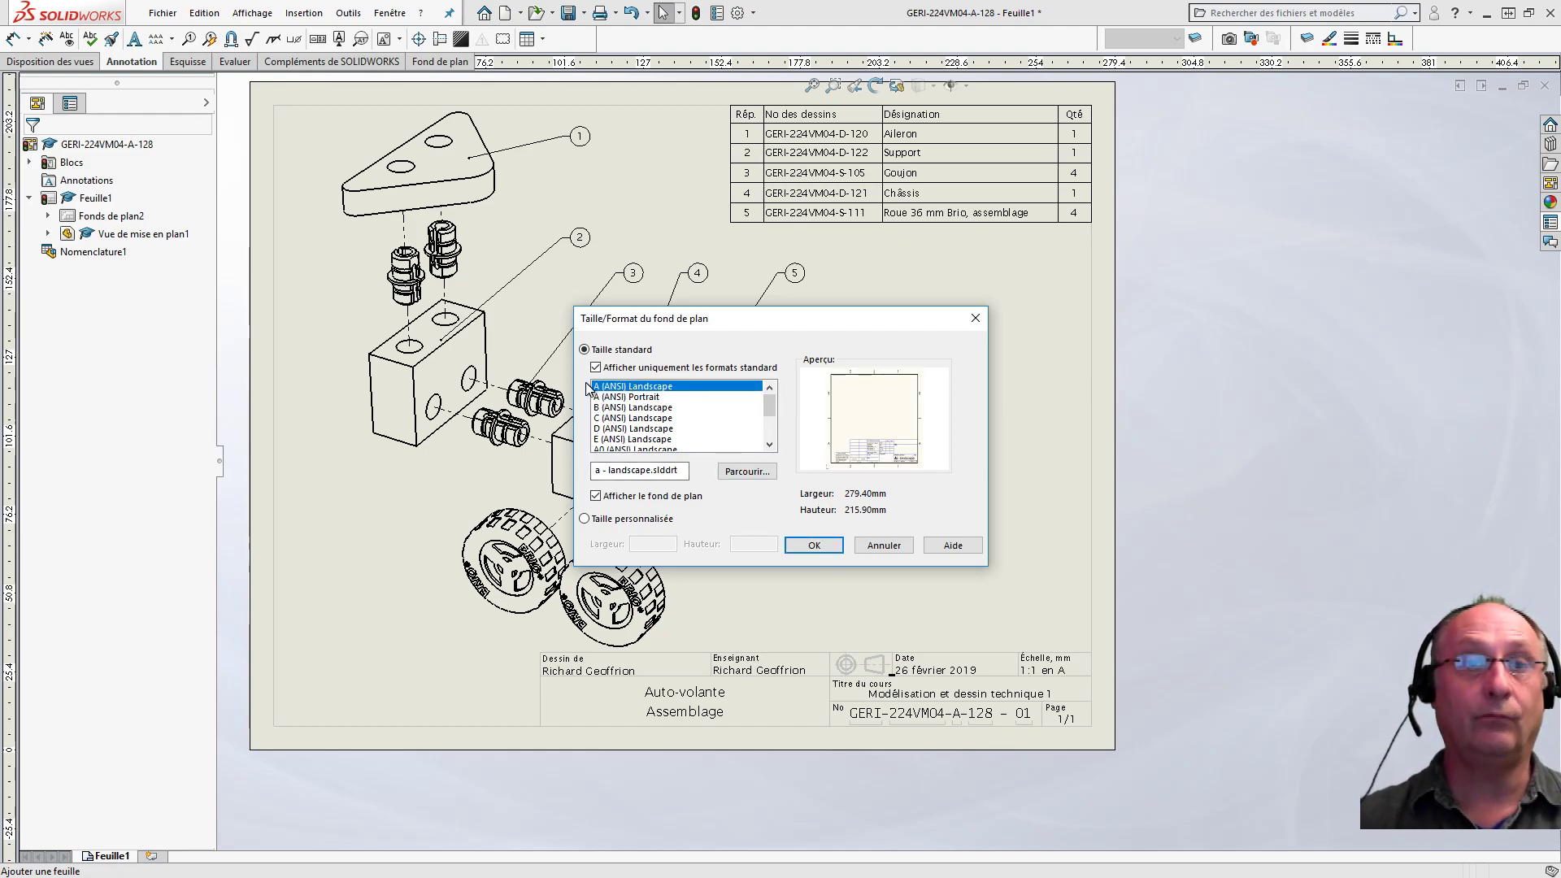
Load Temp_av.slddrt from À jeter > Cours 4 > Réserve 1 as the sheet format and create the new sheet
left_click(742, 473)
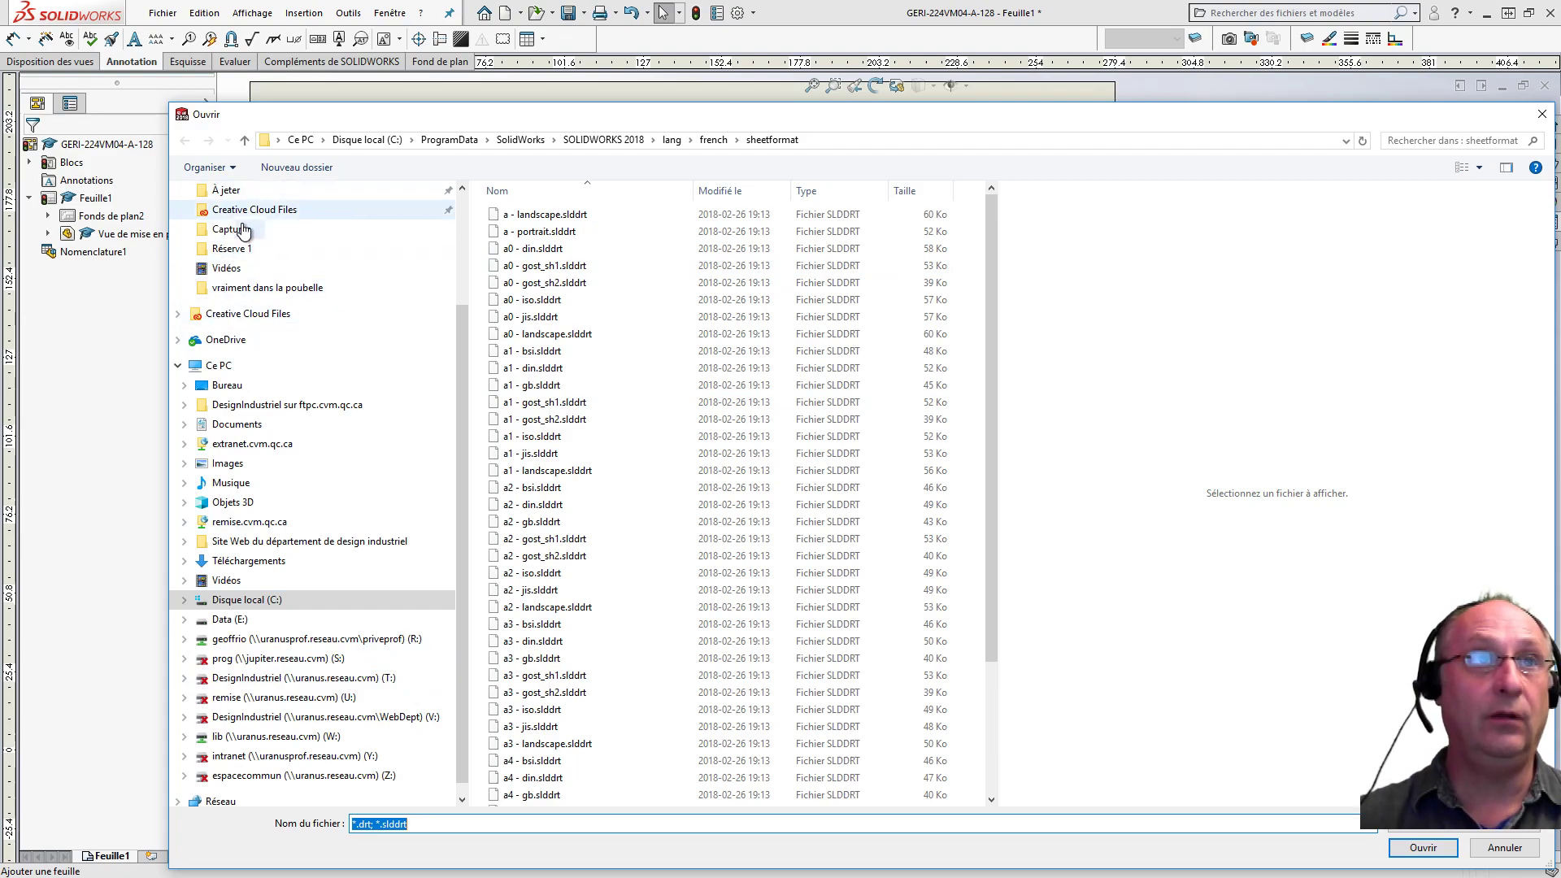
left_click(226, 190)
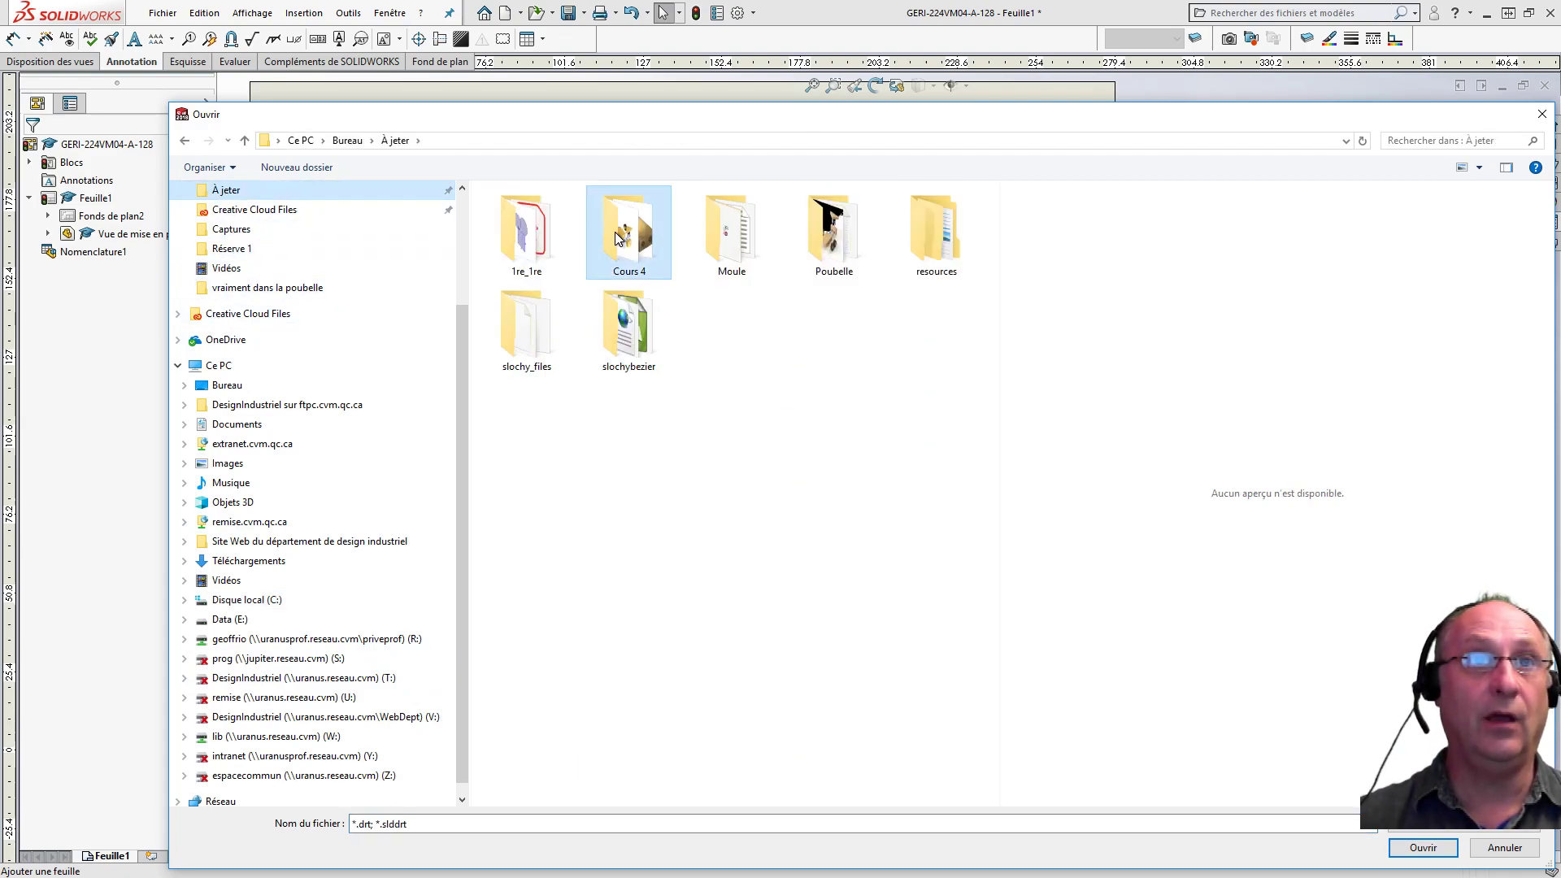
double_click(622, 244)
double_click(523, 241)
left_click(536, 240)
left_click(1415, 847)
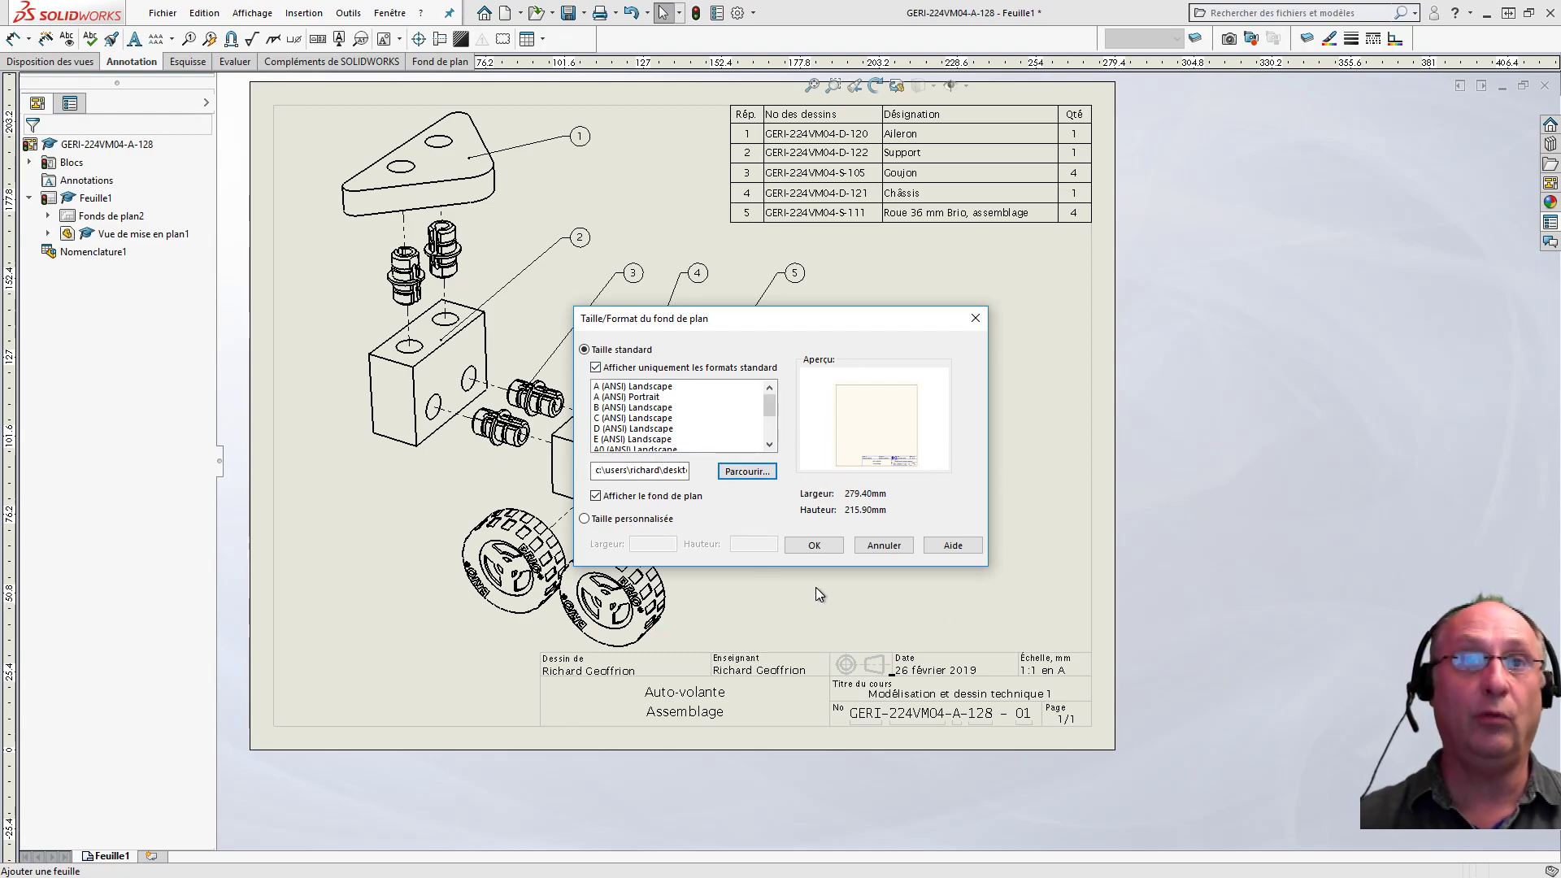
left_click(812, 545)
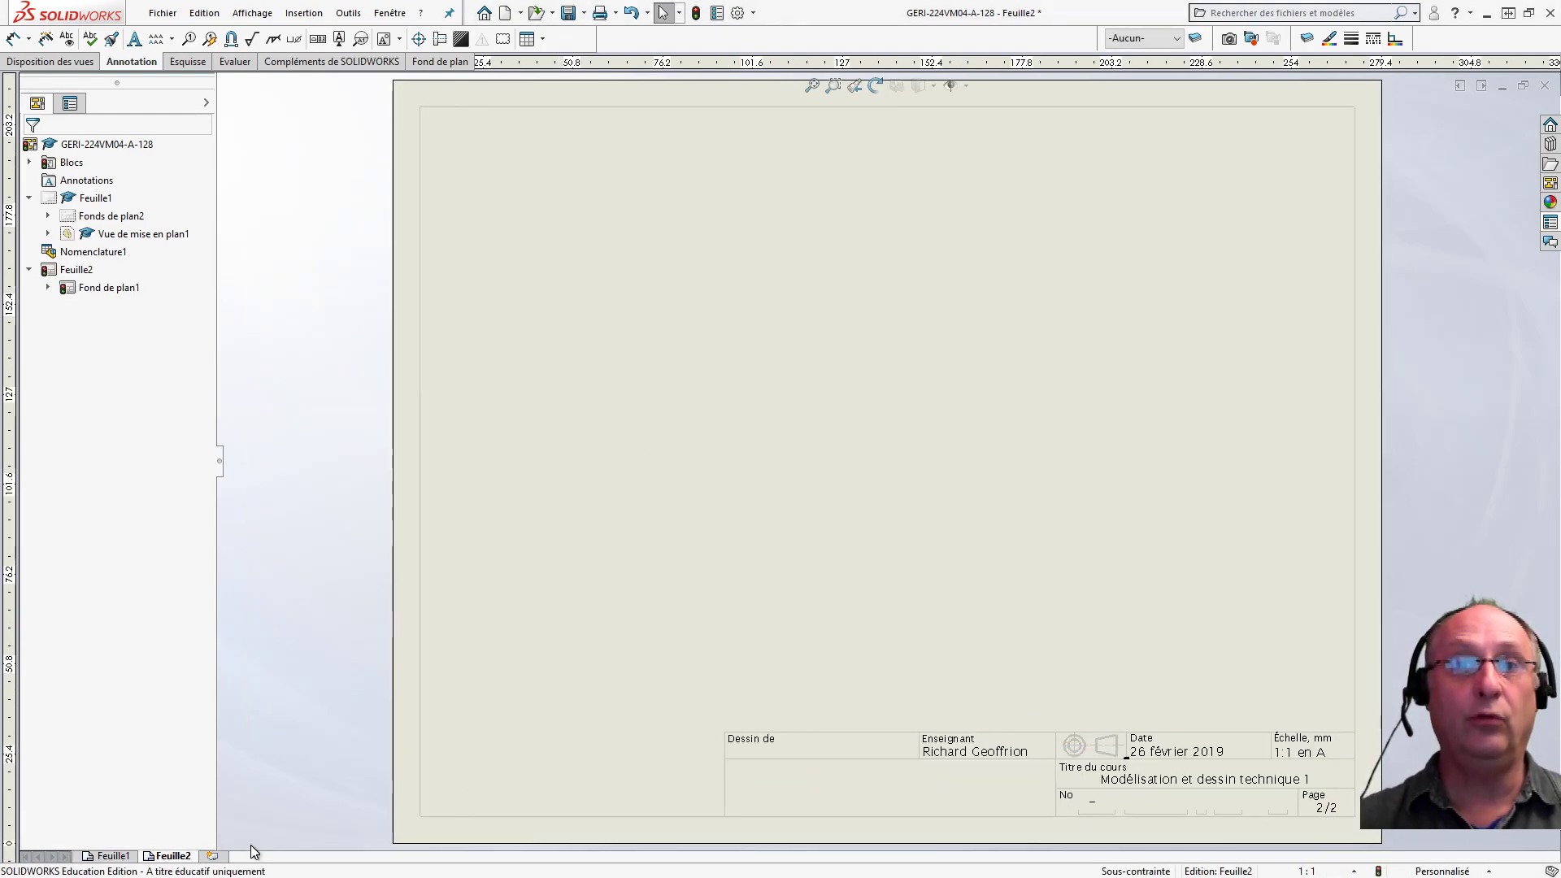
Return to Feuille1, rebuild the drawing and check the page number in the title block
left_click(112, 856)
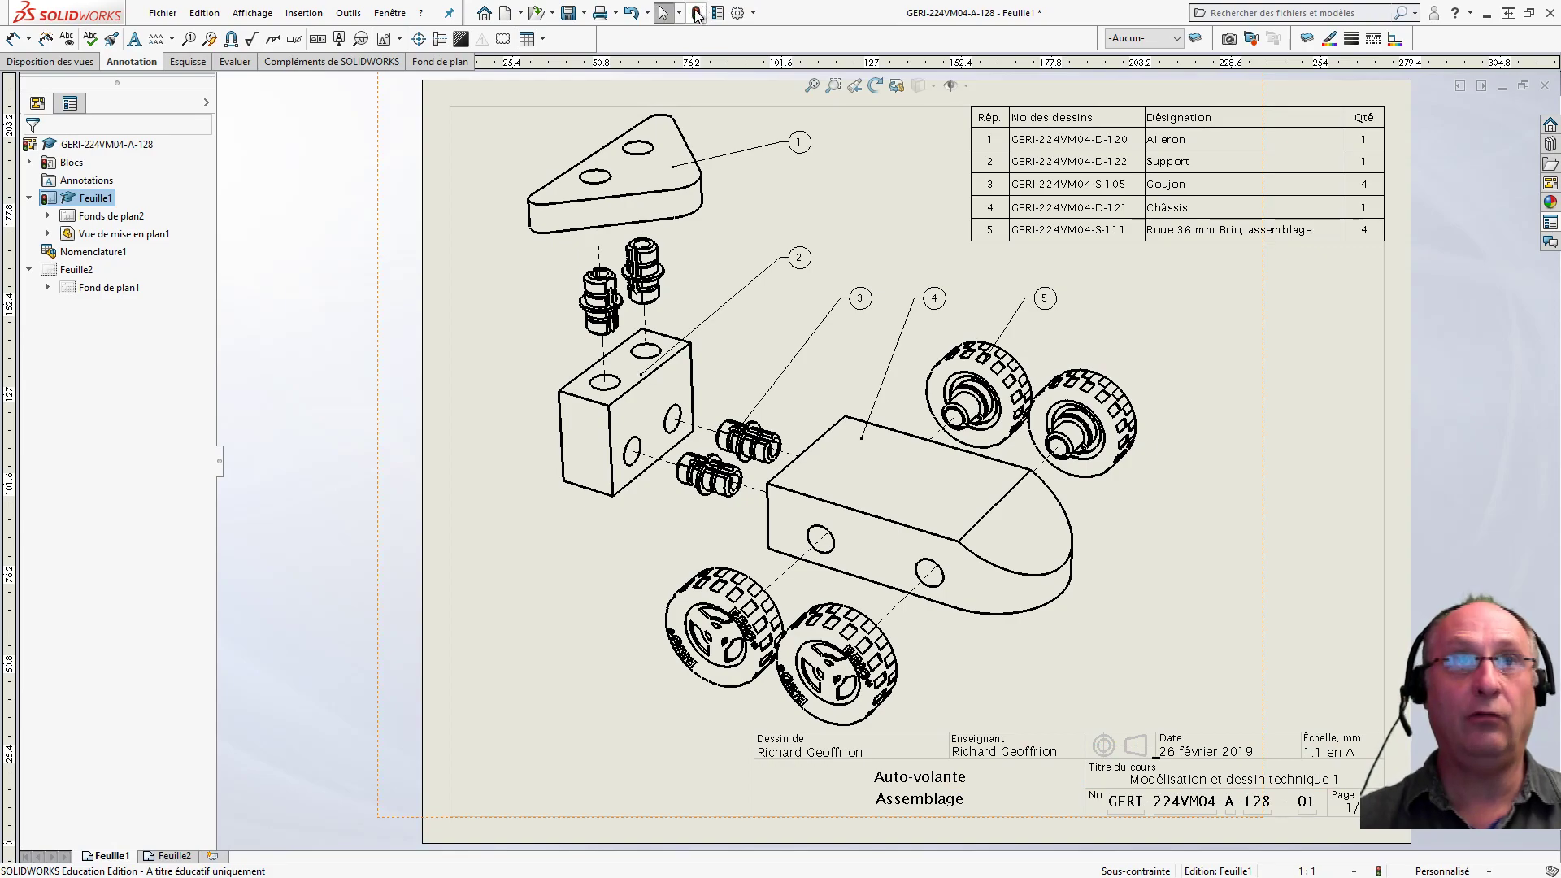
left_click(697, 14)
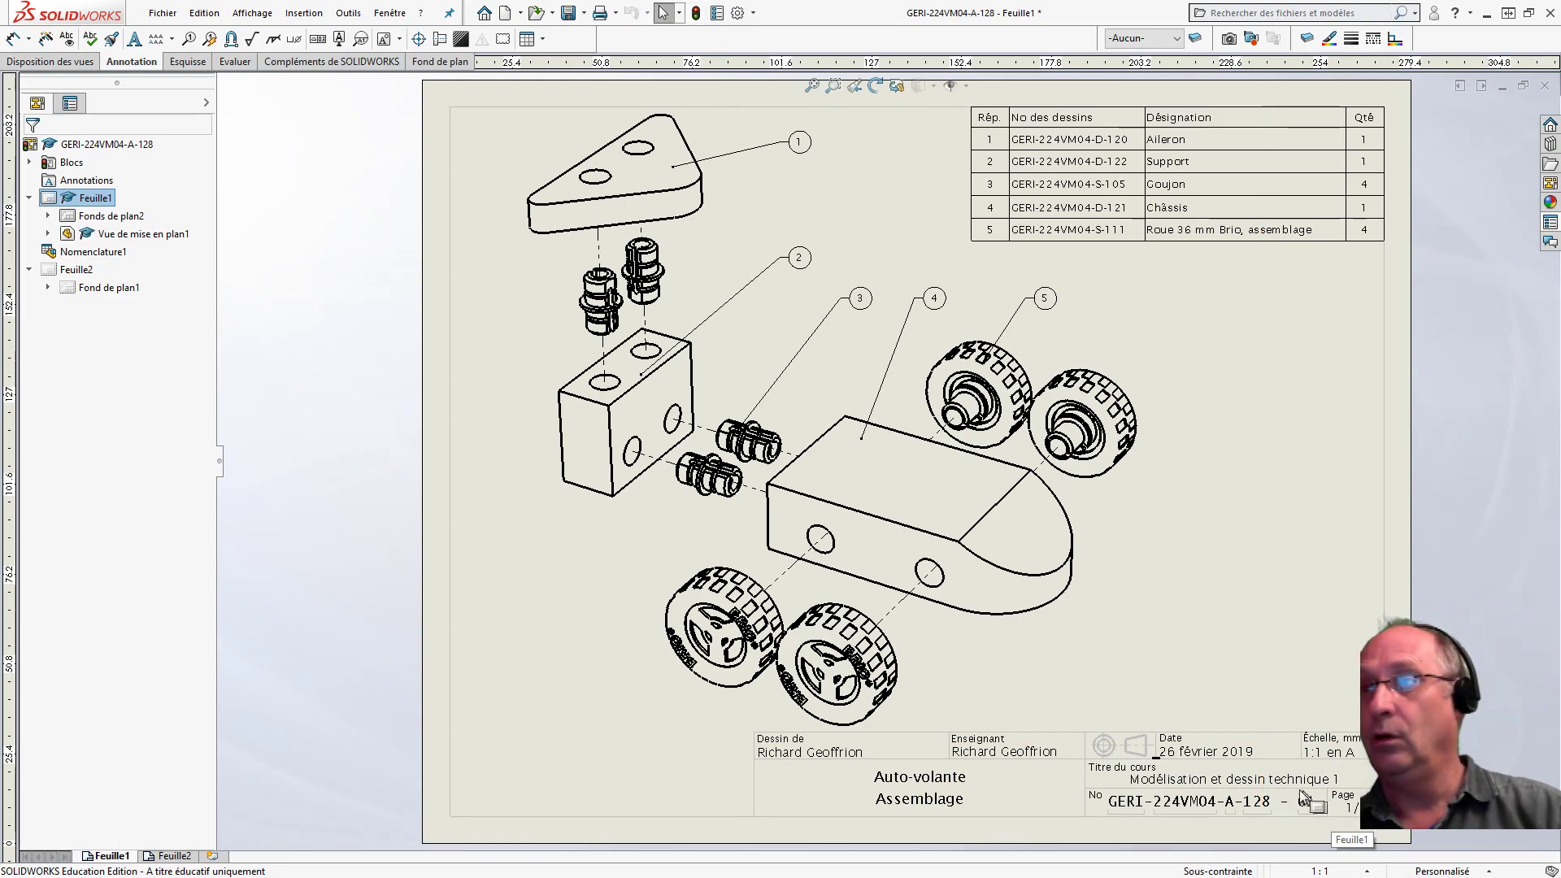
mouse_move(1465, 438)
middle_mouse_down()
mouse_move(1311, 422)
mouse_move(1011, 242)
middle_mouse_up()
scroll(883, 652, "up", 3)
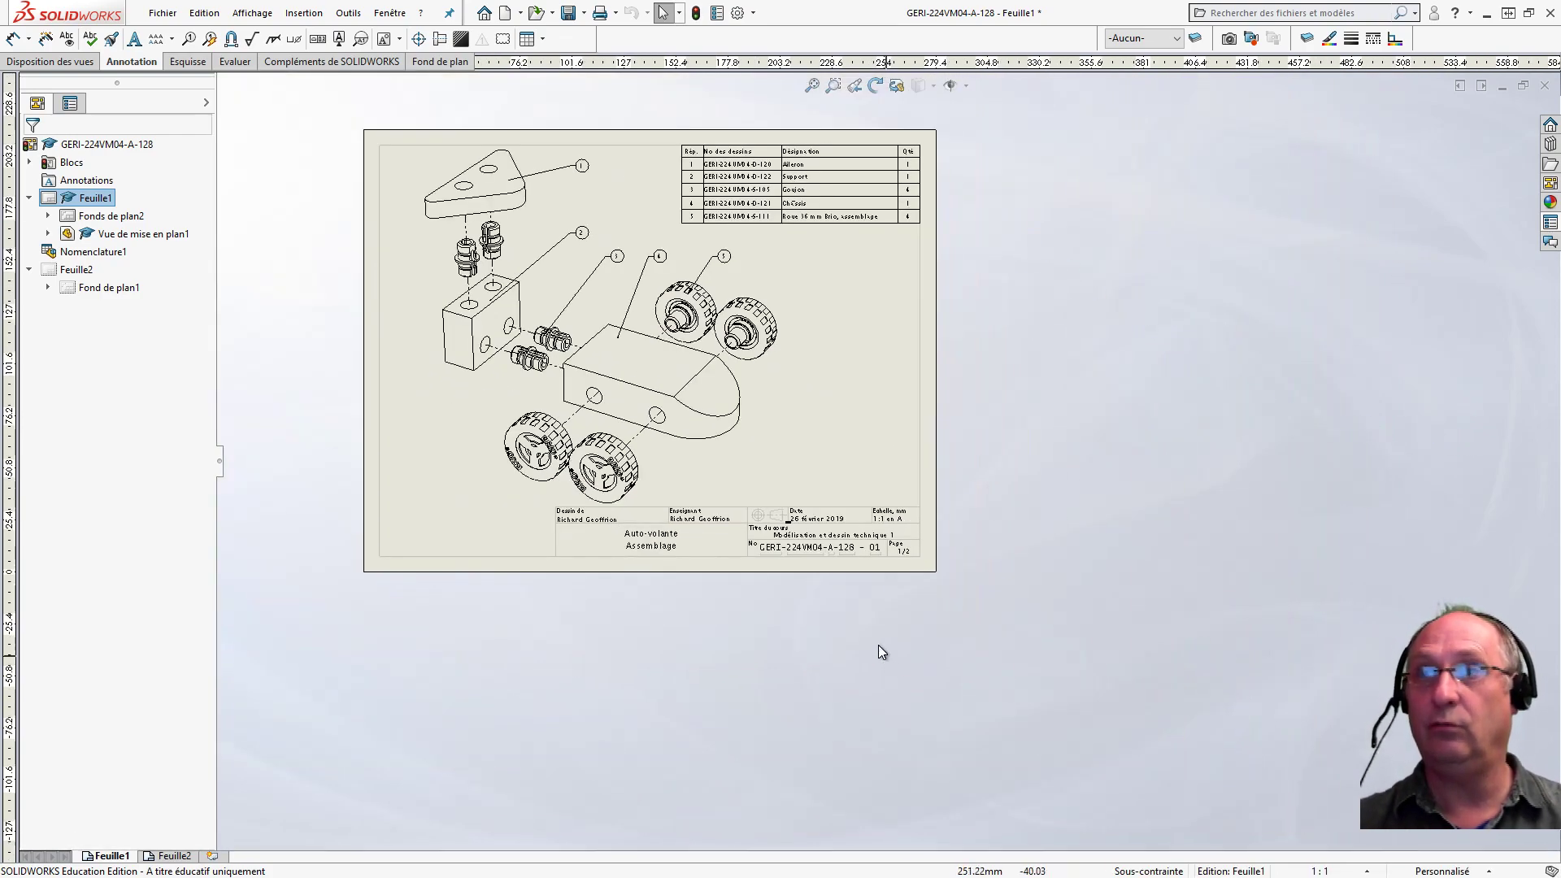
scroll(888, 660, "down", 10)
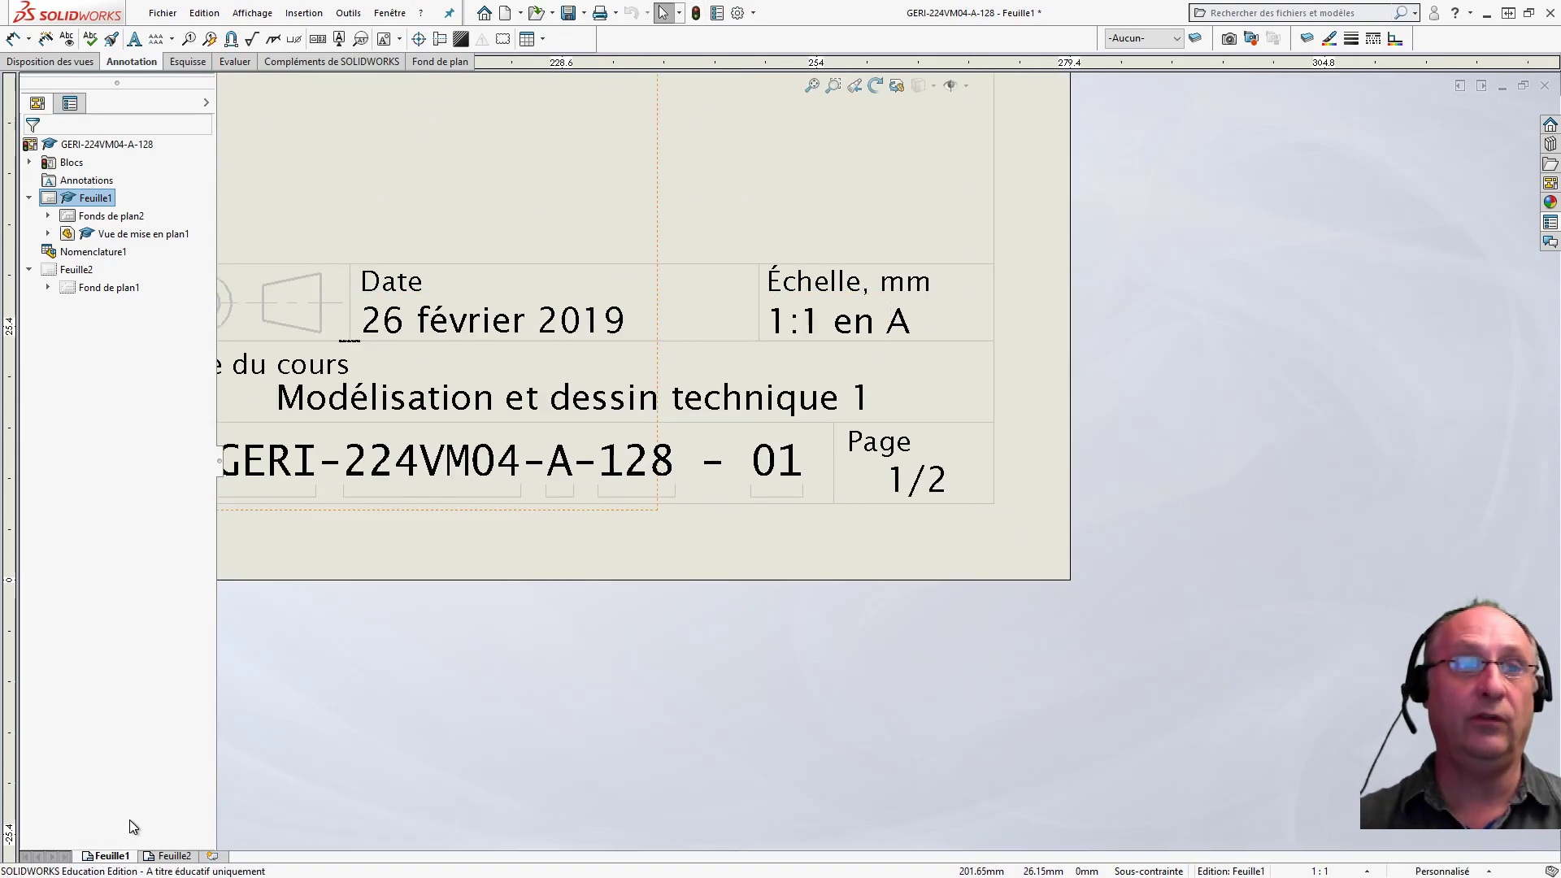
Insert a side view of assembly GERI-224VM04-A-128 in the lower part of Feuille2, with hidden lines removed and at the sheet scale
left_click(168, 856)
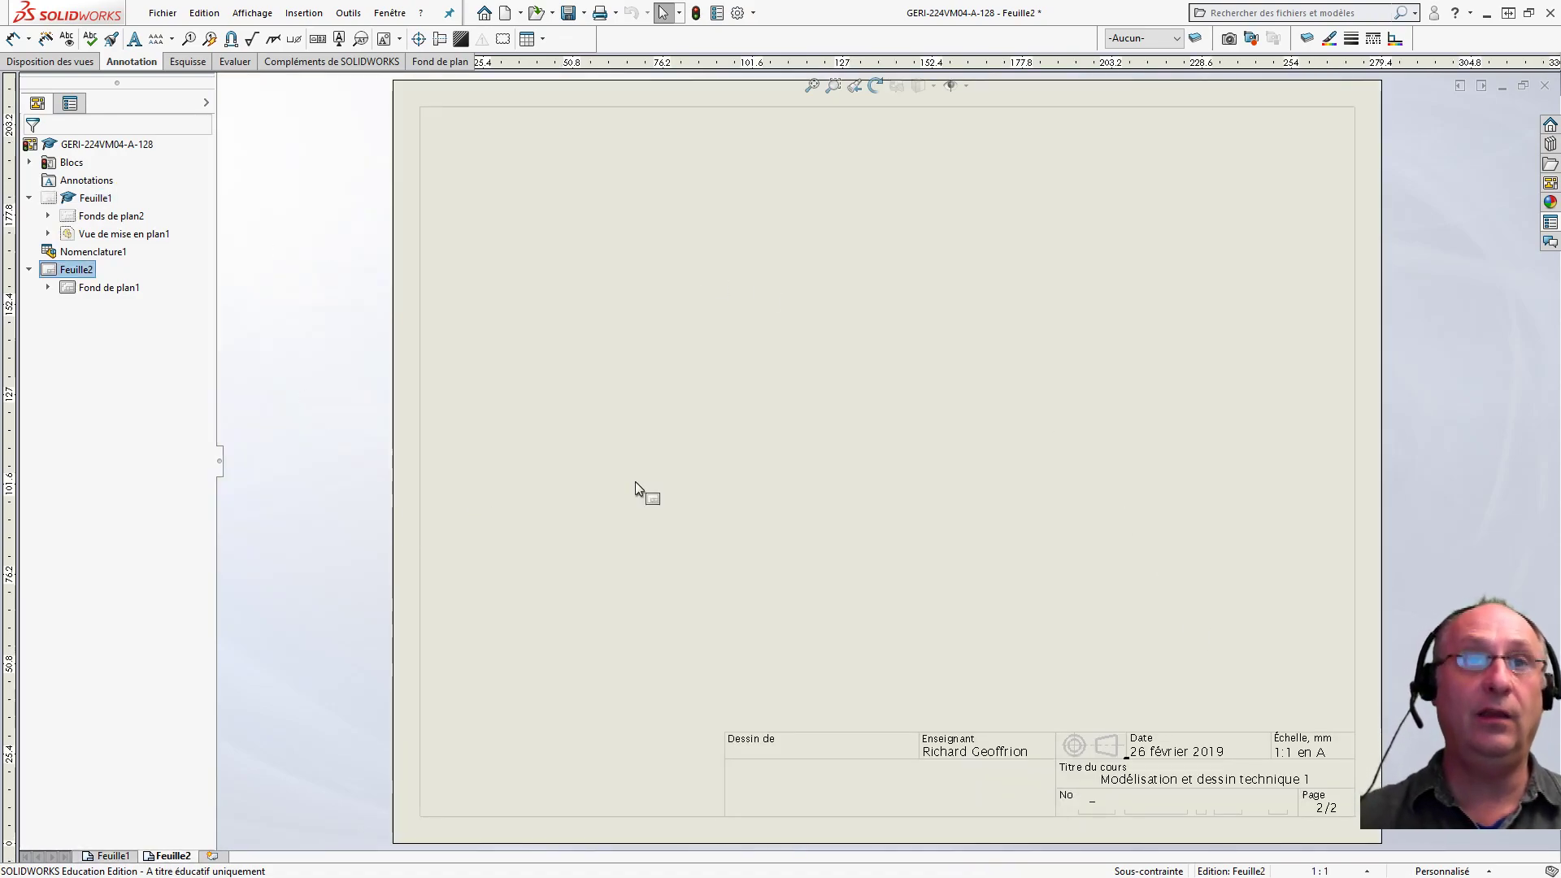
left_click(333, 213)
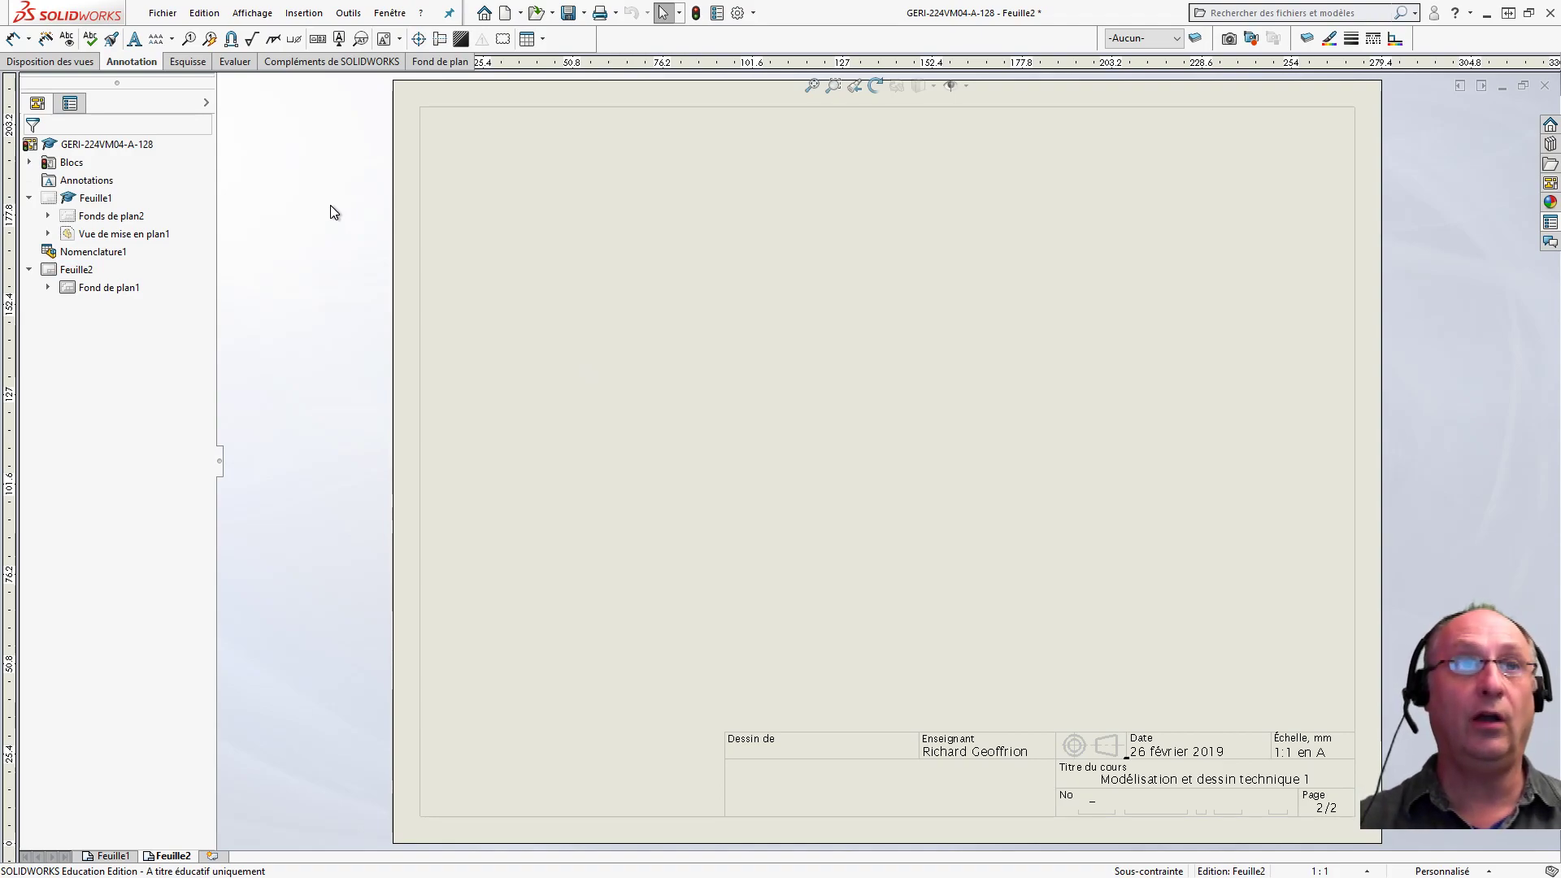
left_click(51, 62)
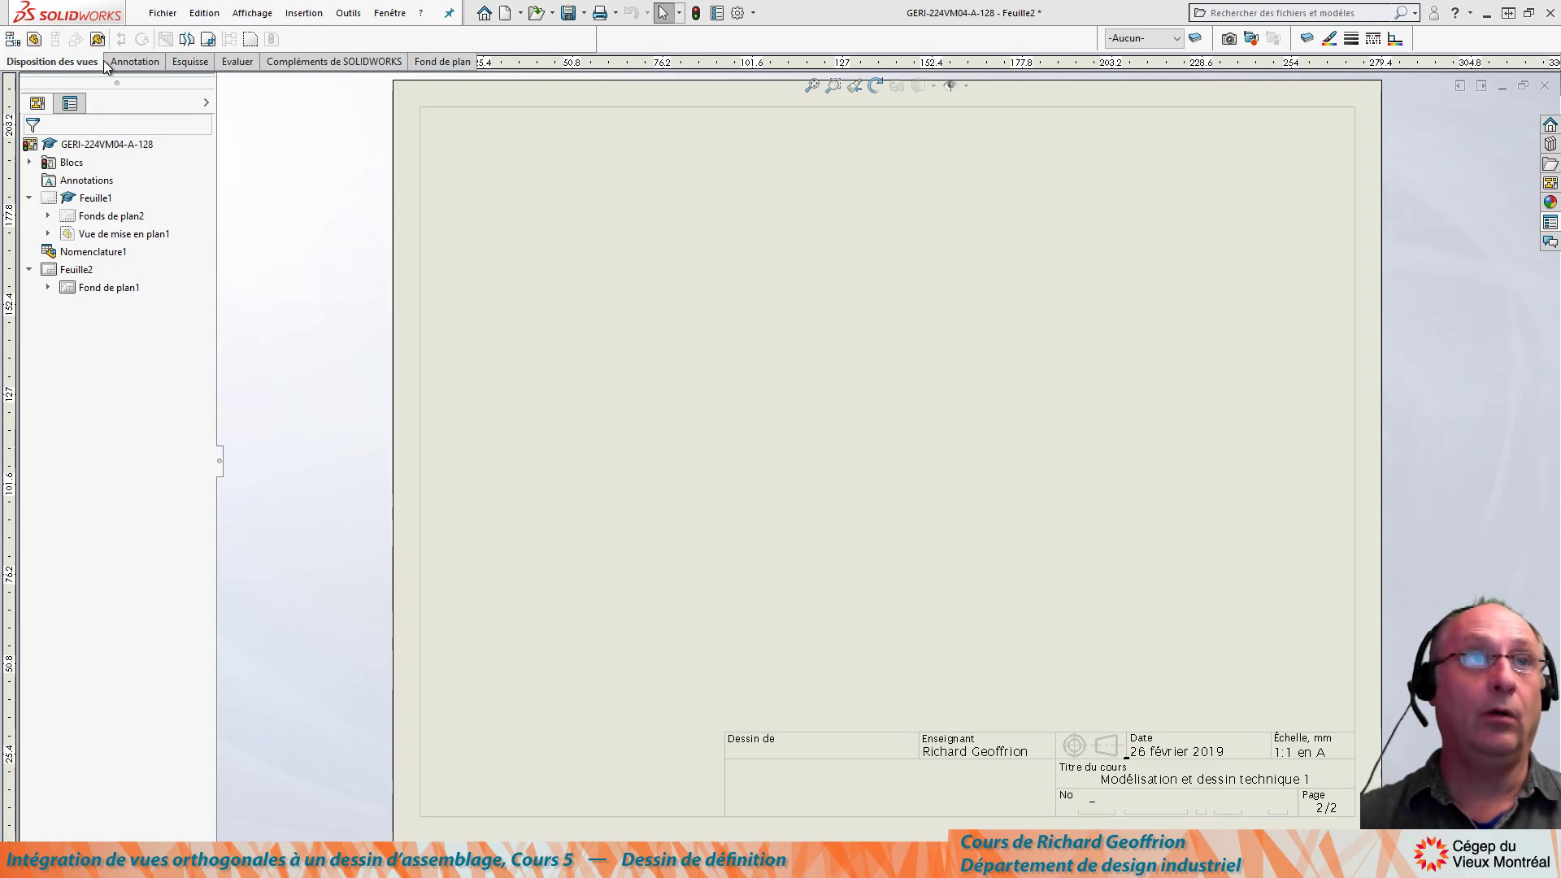
left_click(33, 40)
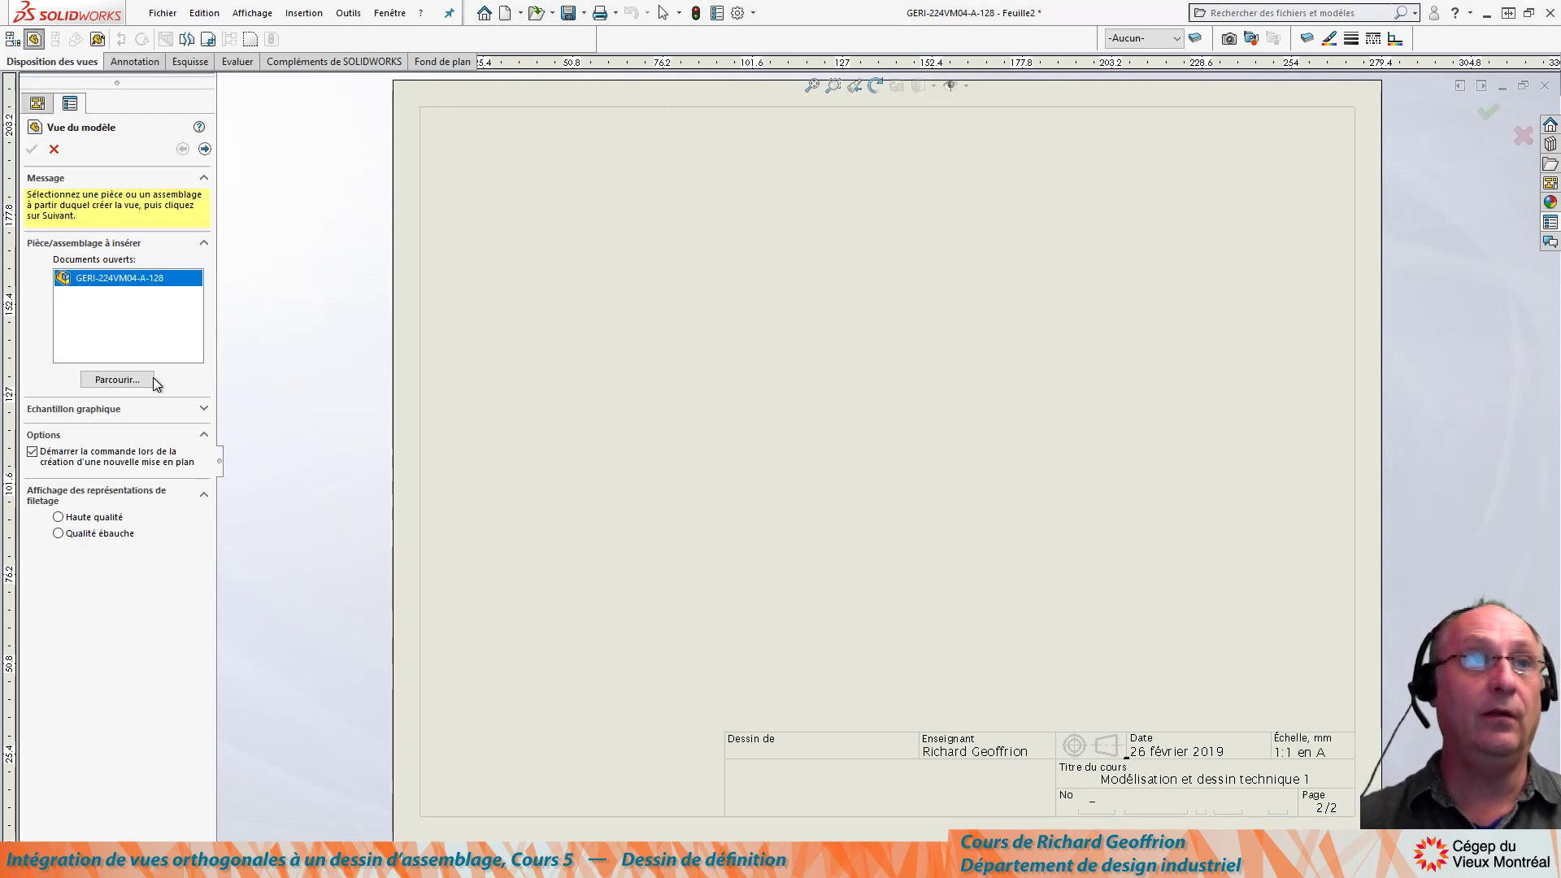
double_click(99, 277)
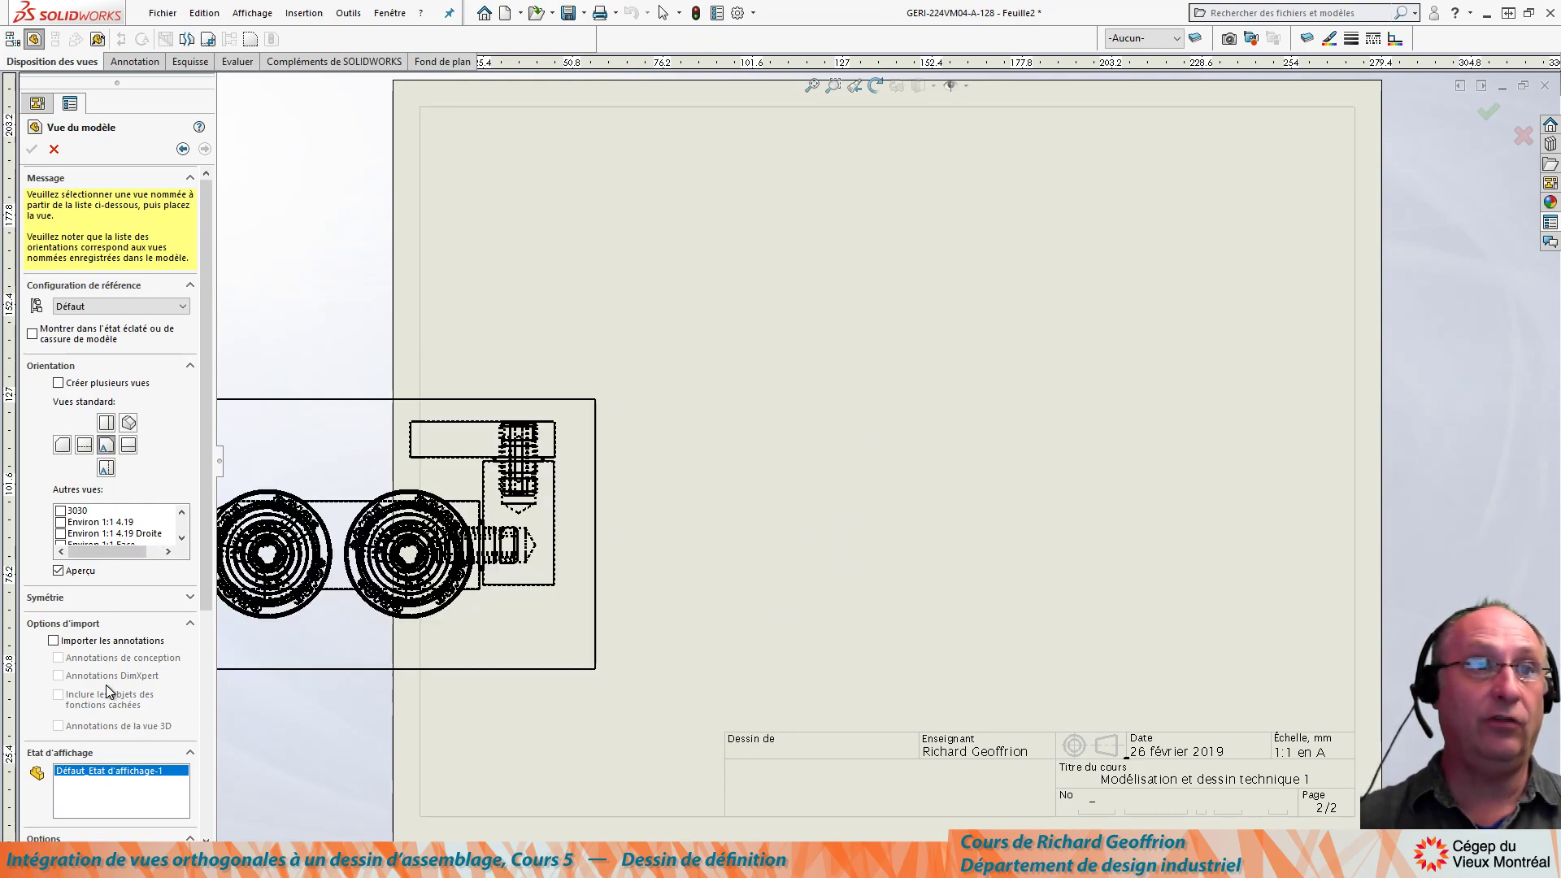
scroll(207, 528, "down", 5)
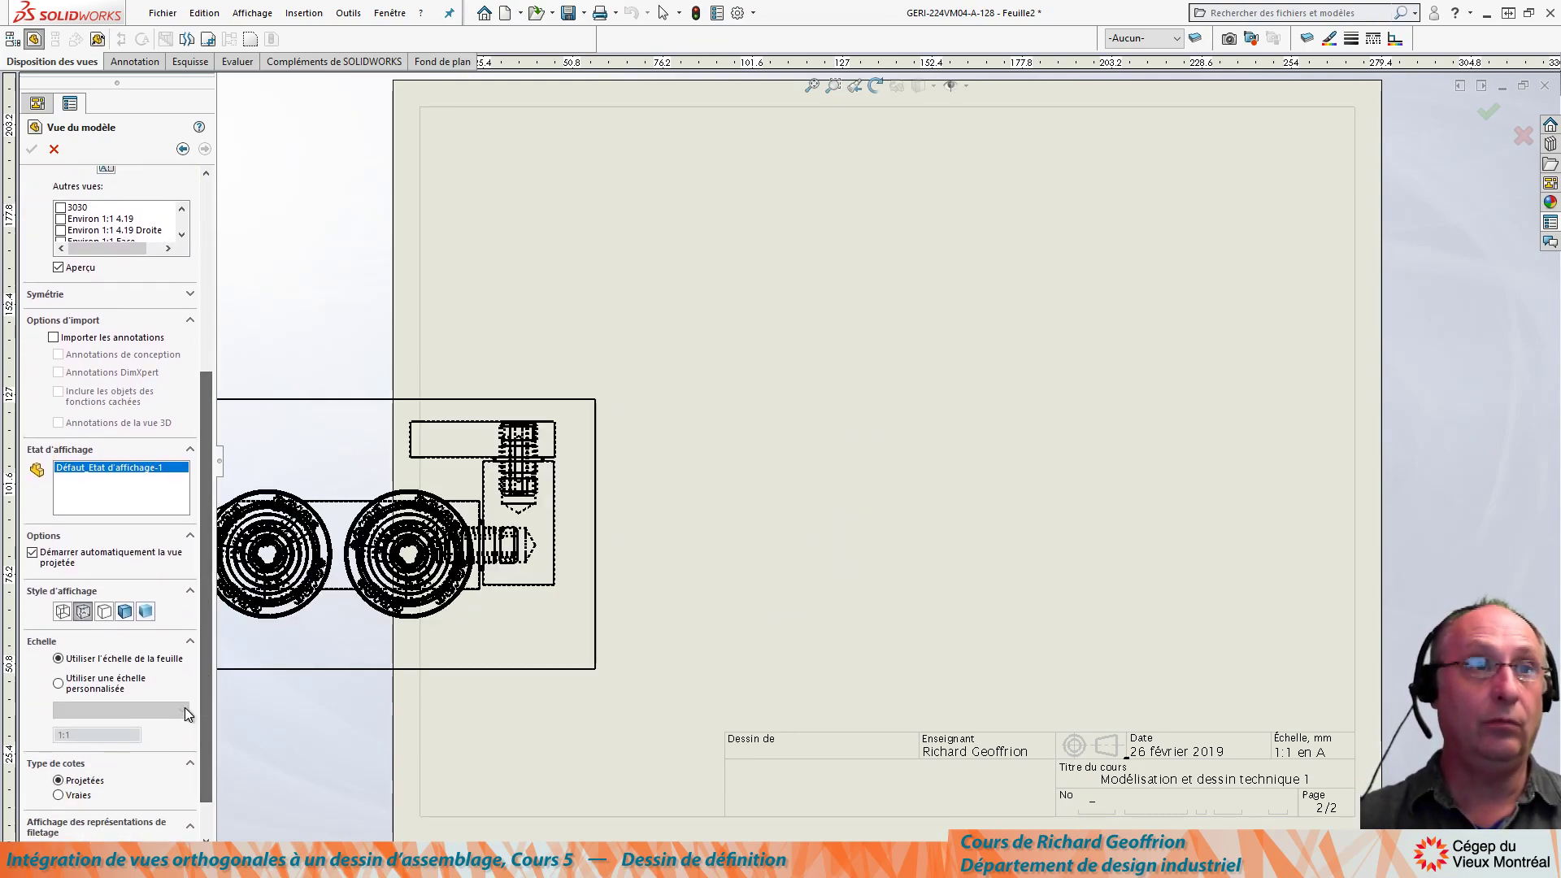
left_click(101, 611)
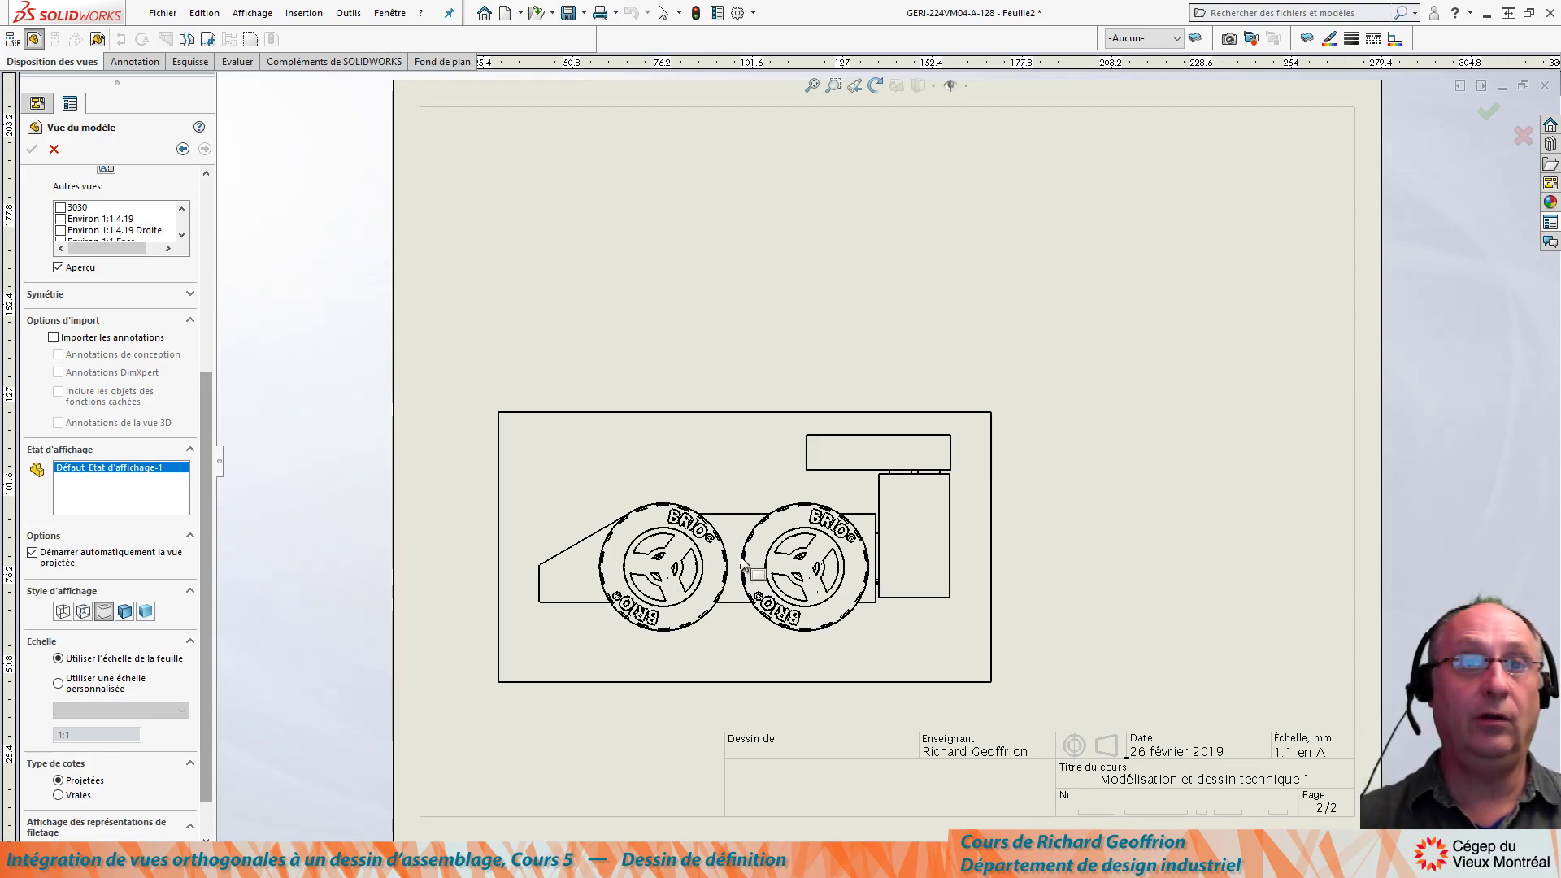
left_click(738, 568)
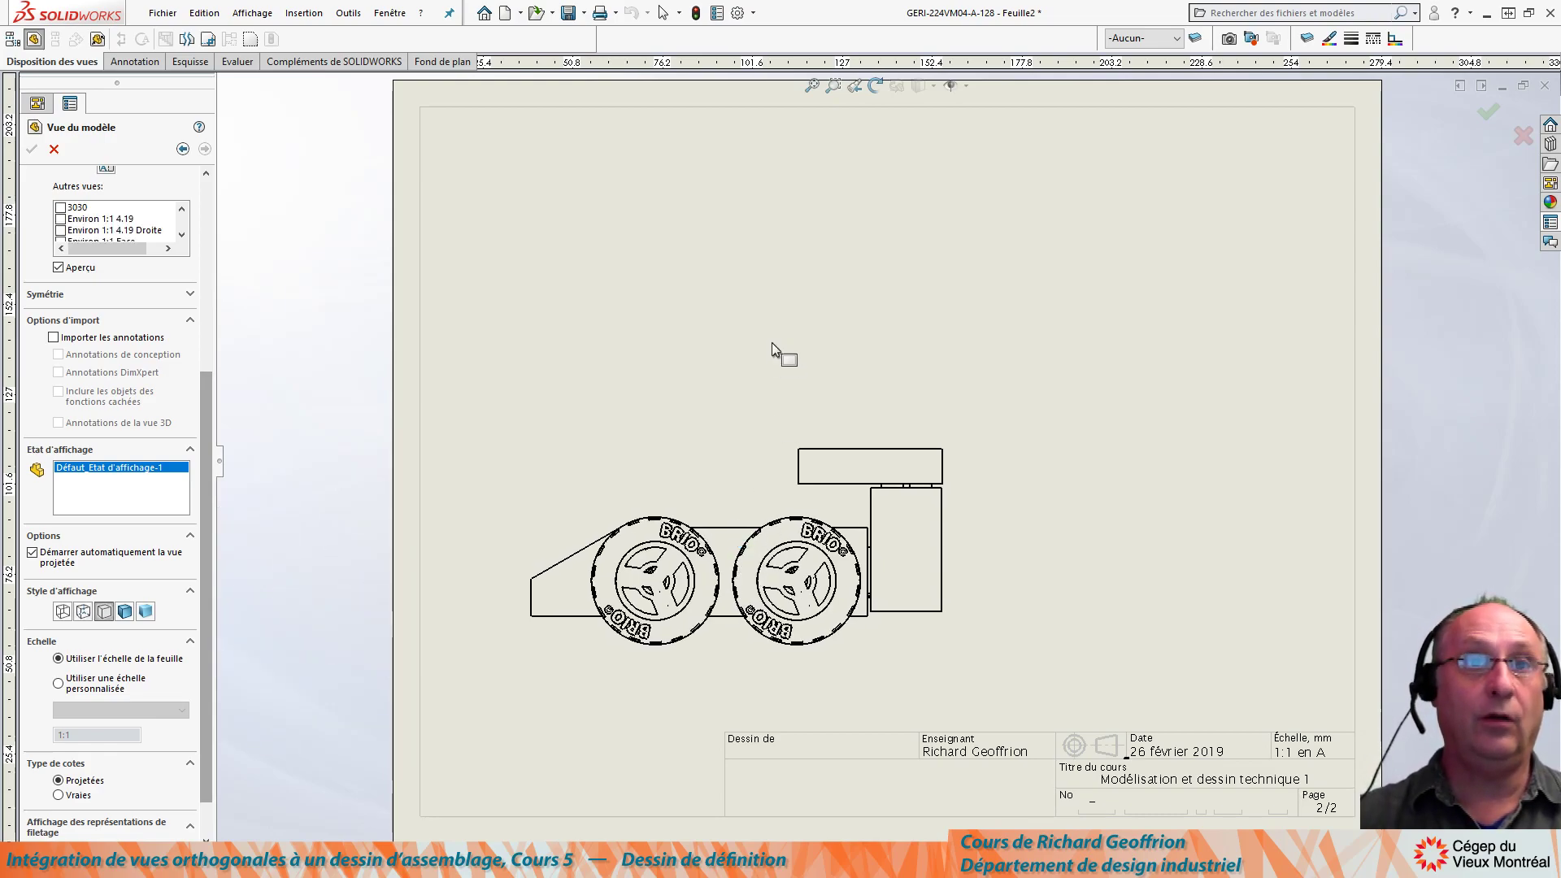
Project a top view above the side view and reposition both views inside the sheet border
left_click(733, 272)
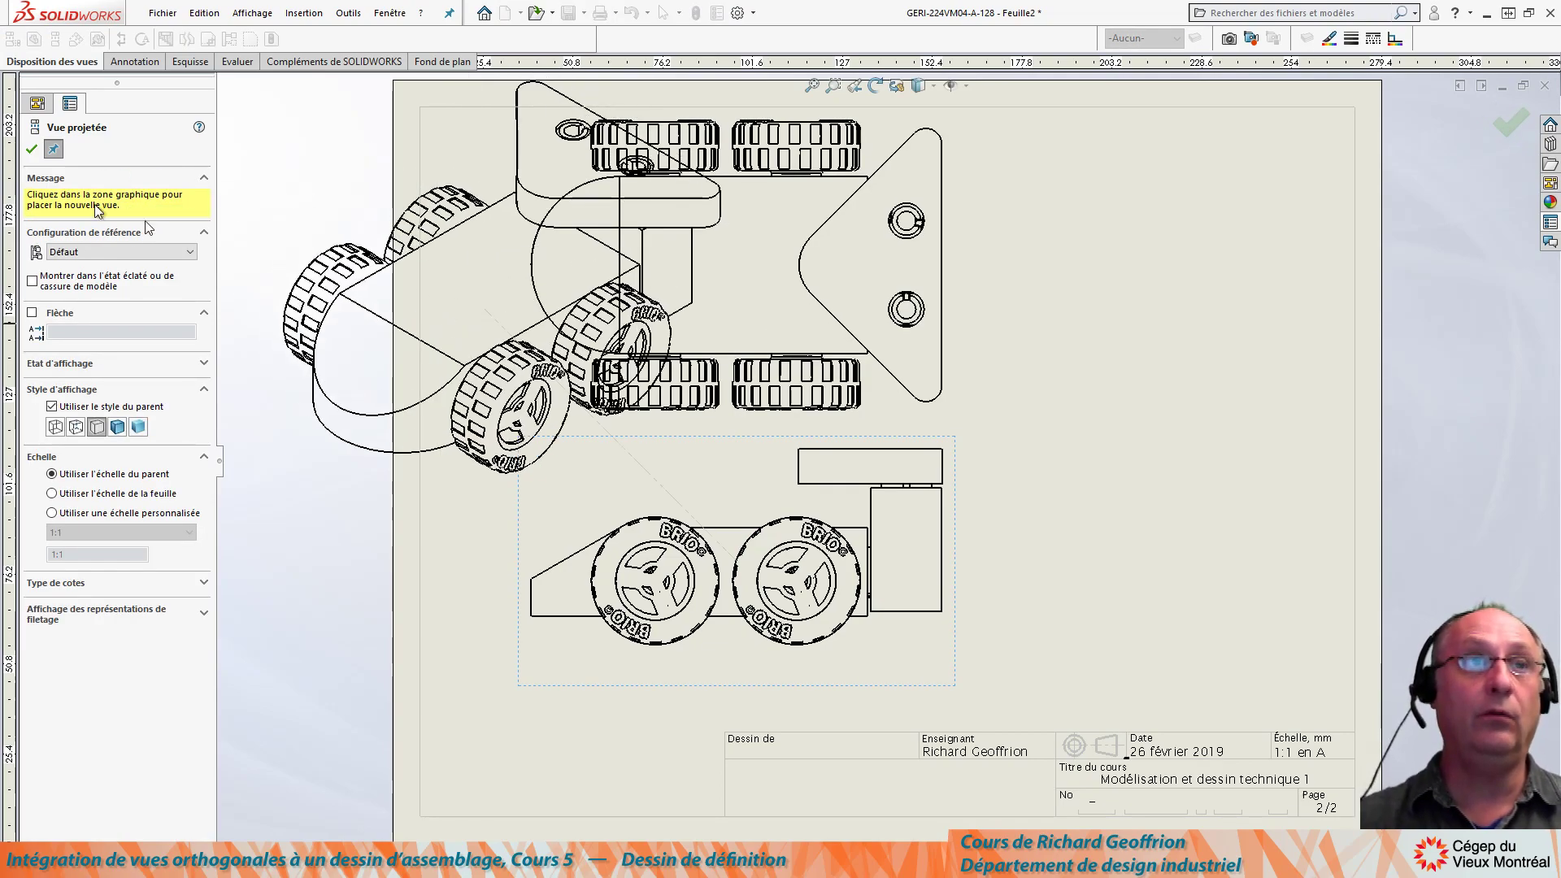
left_click(33, 151)
left_click_drag(953, 663, 941, 693)
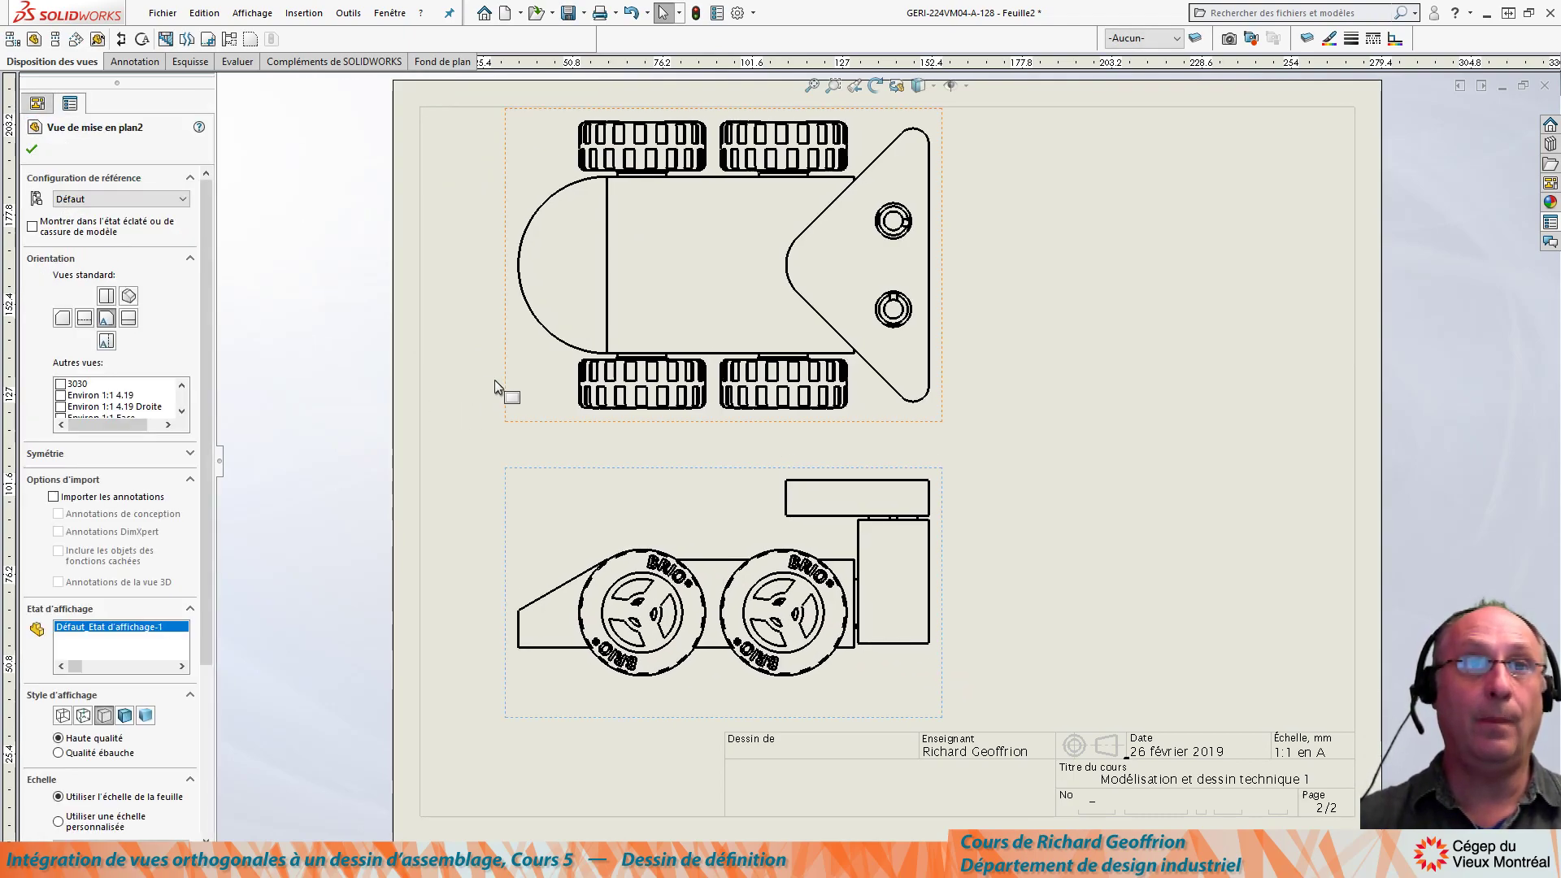
left_click_drag(504, 391, 502, 403)
left_click(952, 557)
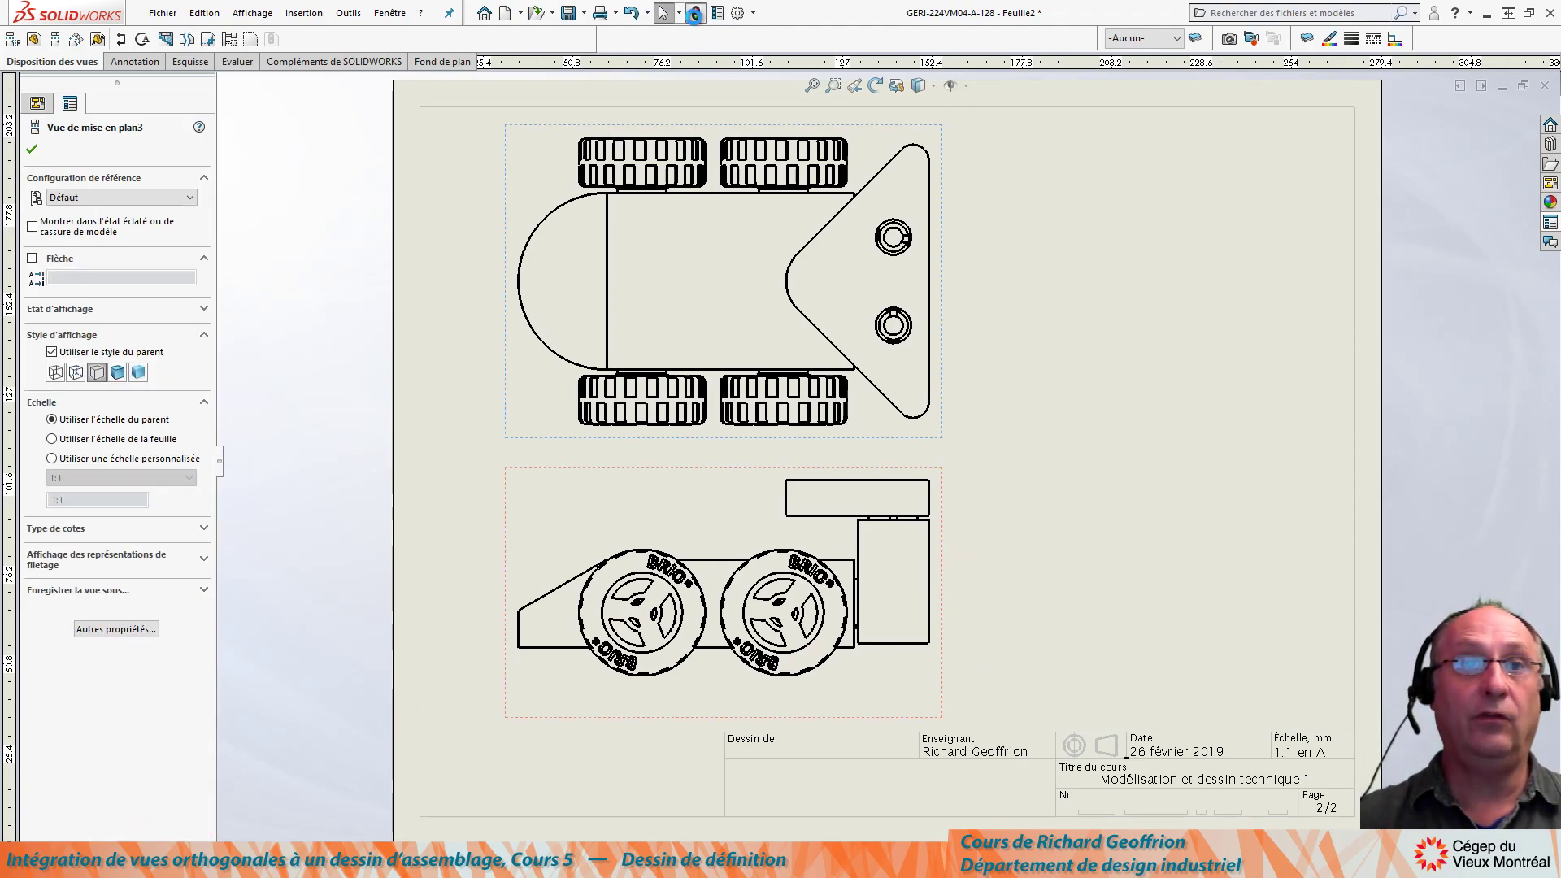
Rebuild the drawing to update Feuille2's title block and go back to Feuille1
left_click(693, 14)
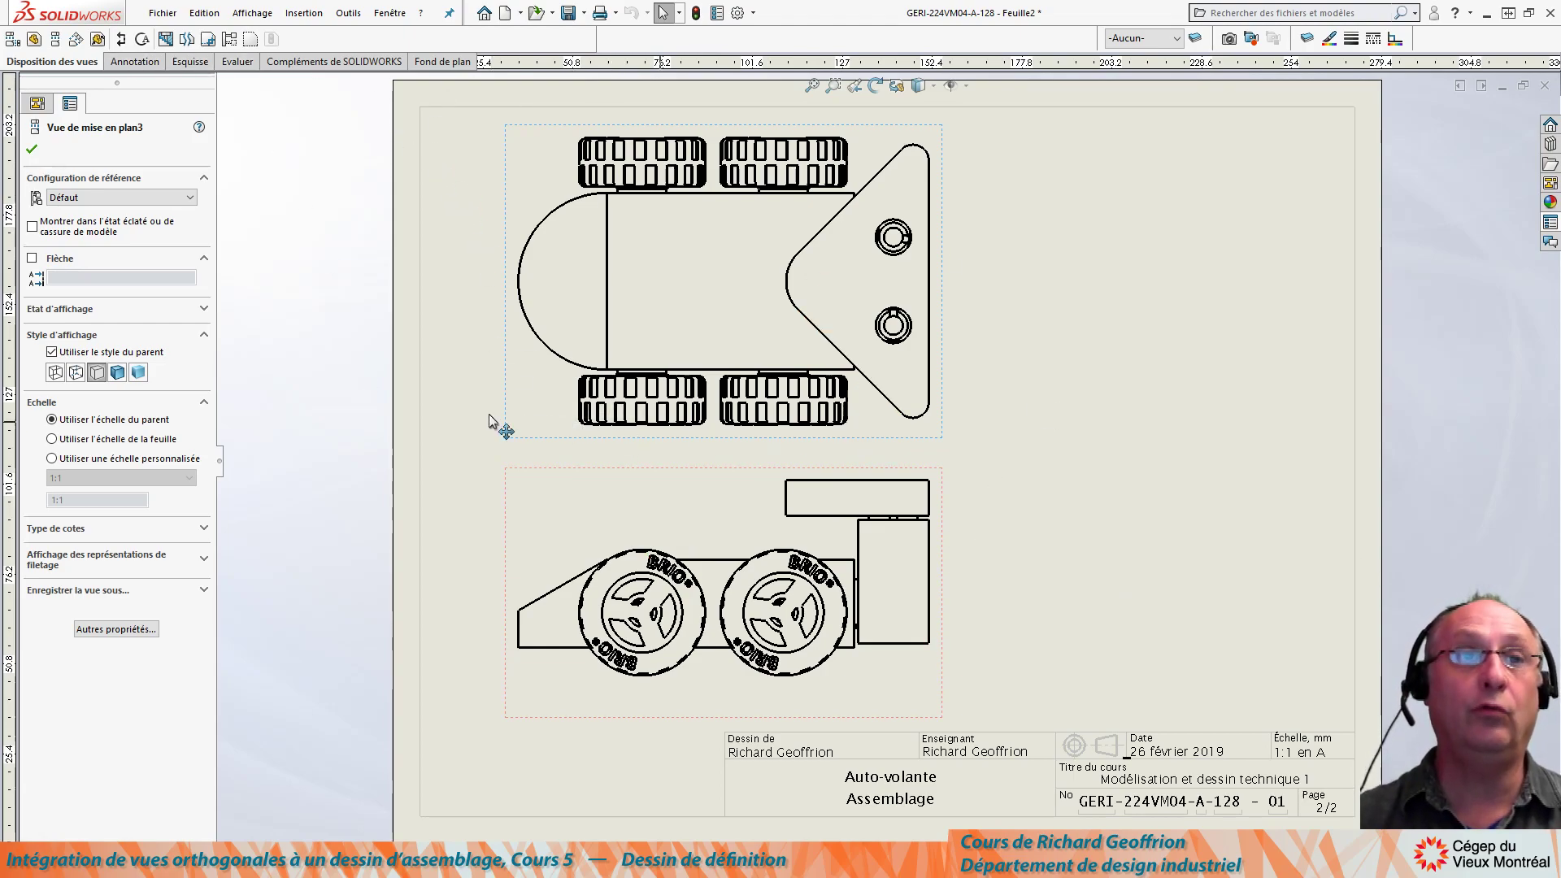
left_click(90, 852)
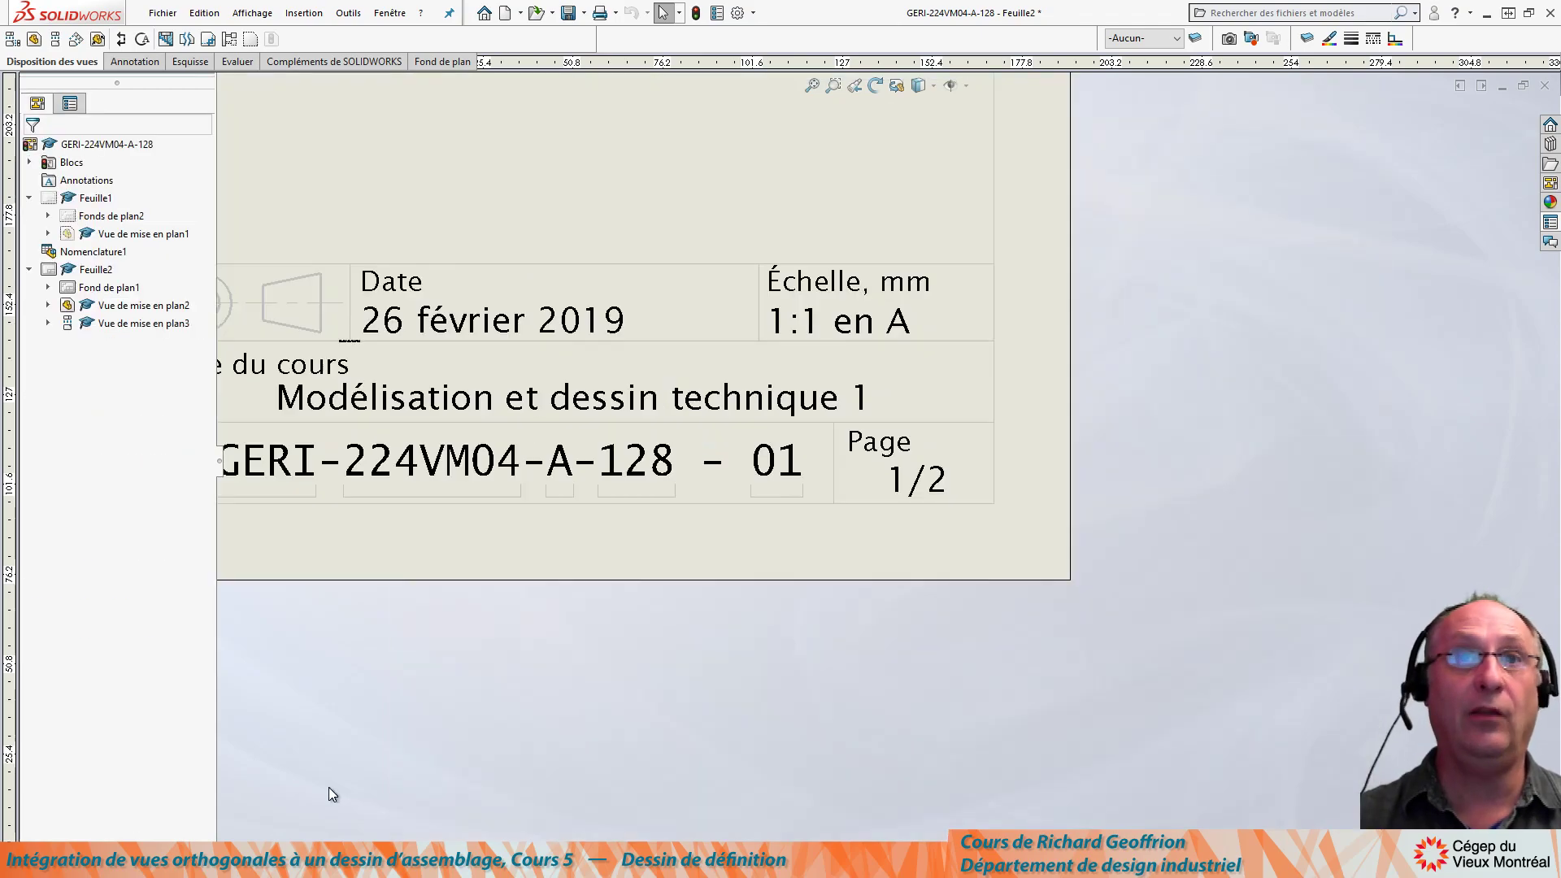
Look over the exploded view and parts list on Feuille1 and return to Feuille2
scroll(638, 342, "up", 3)
scroll(807, 227, "up", 3)
scroll(846, 293, "down", 4)
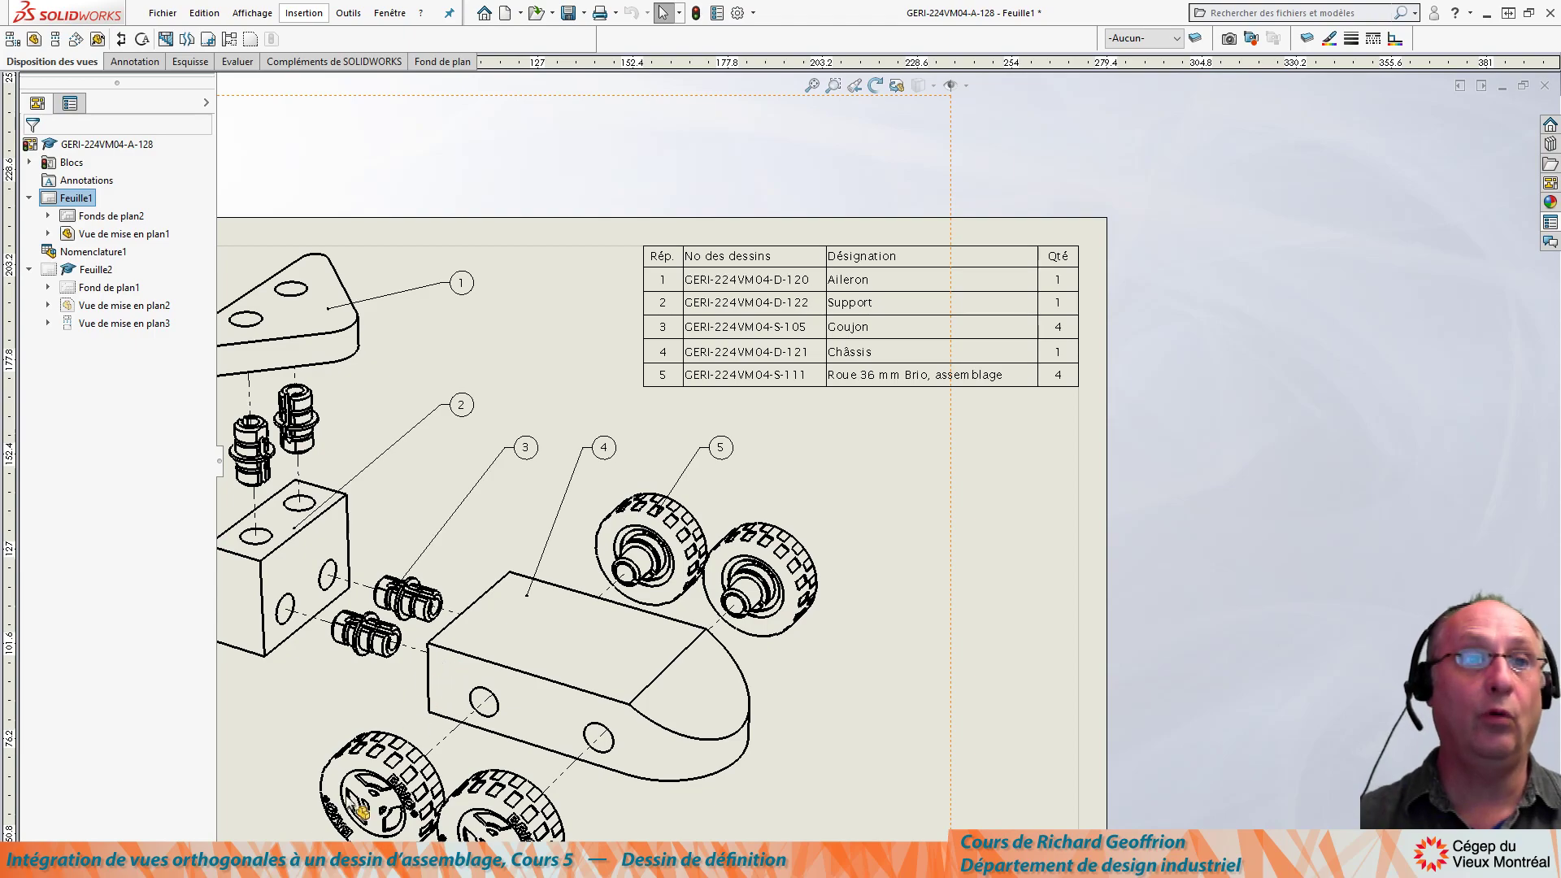
left_click(137, 852)
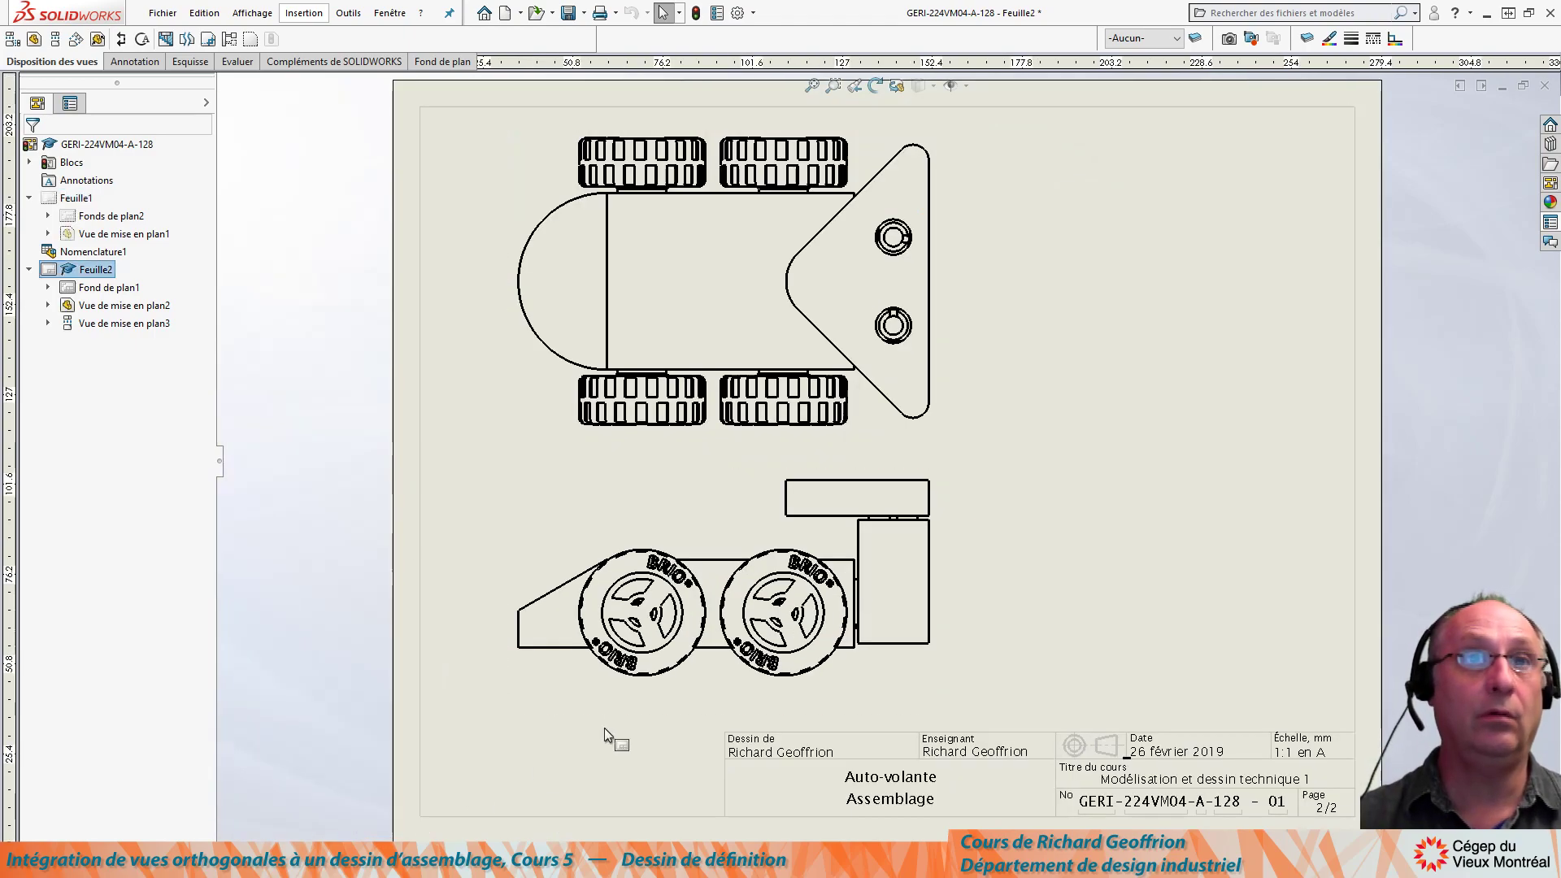
Add balloons to the aileron and the support in the side view, placed beyond the rear of the car
left_click(133, 63)
left_click(190, 38)
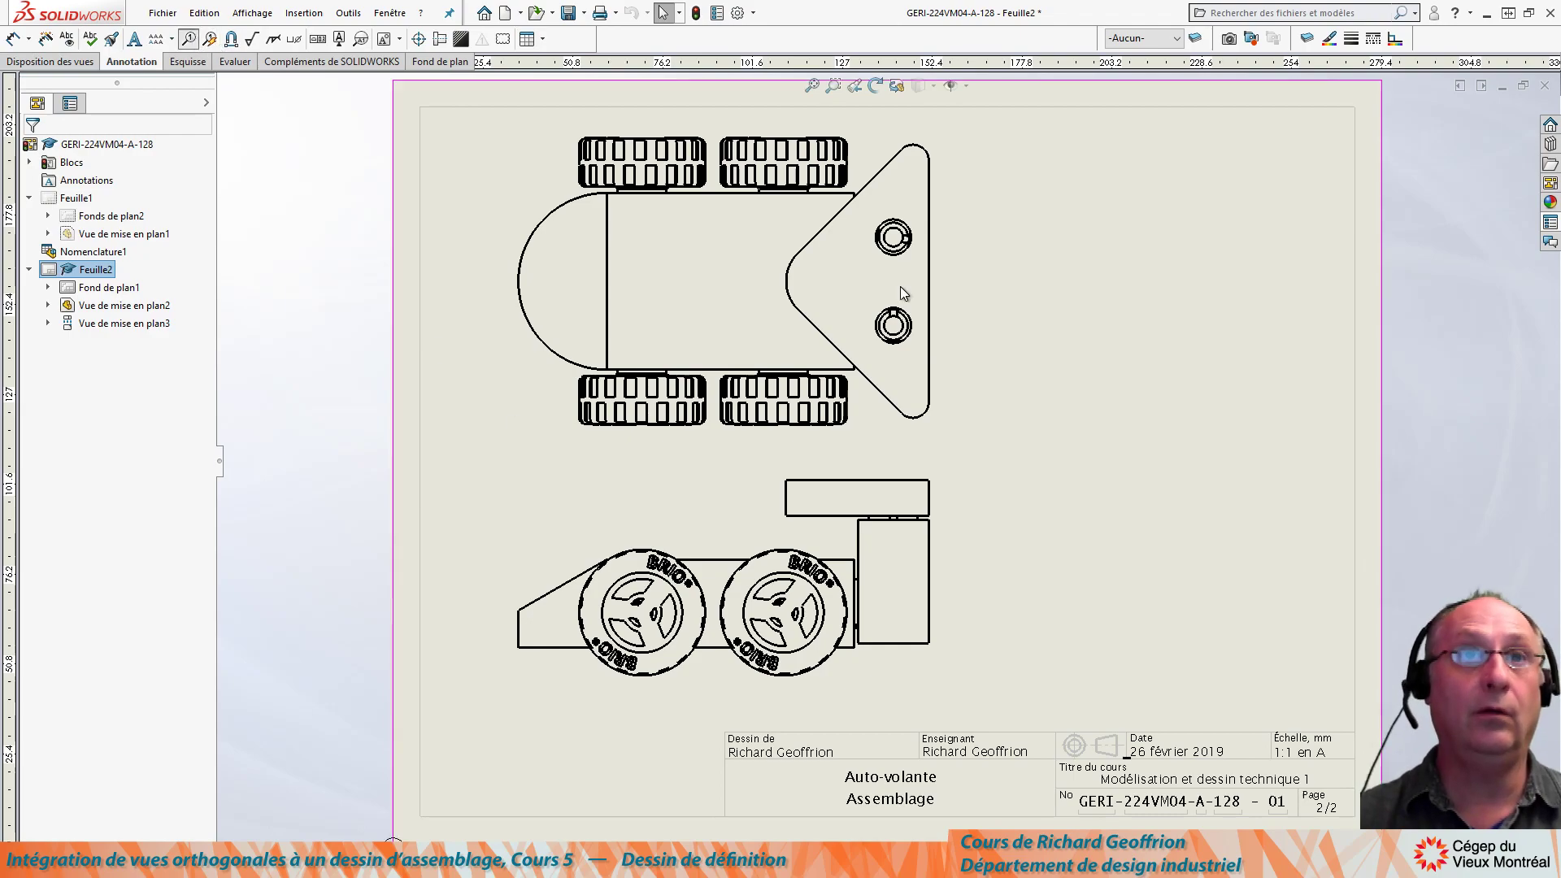
left_click(898, 503)
left_click(1007, 458)
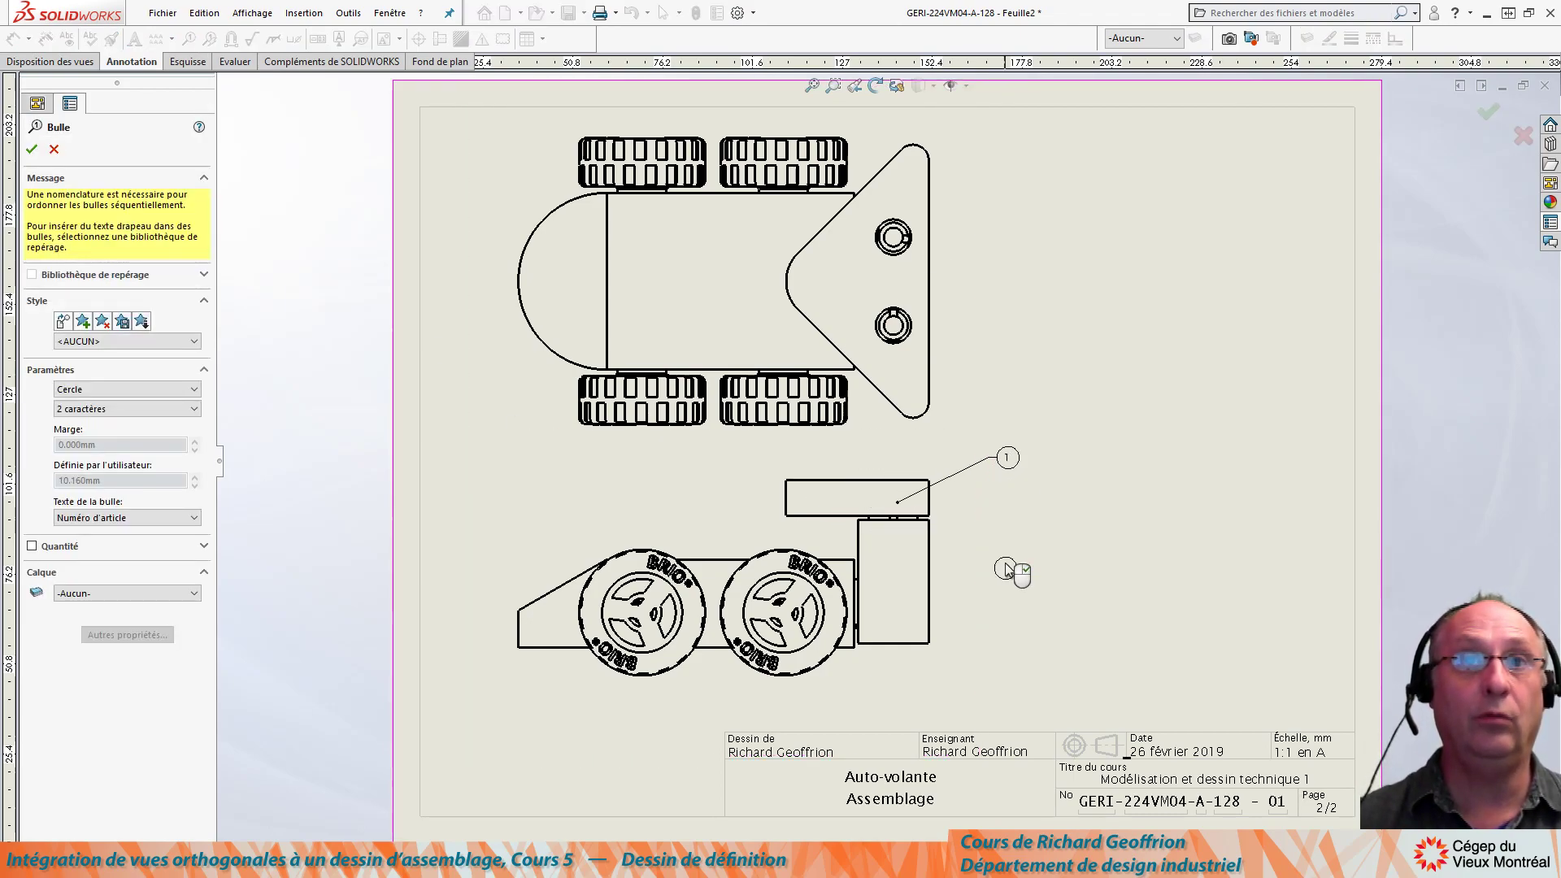
left_click(900, 600)
left_click(1008, 667)
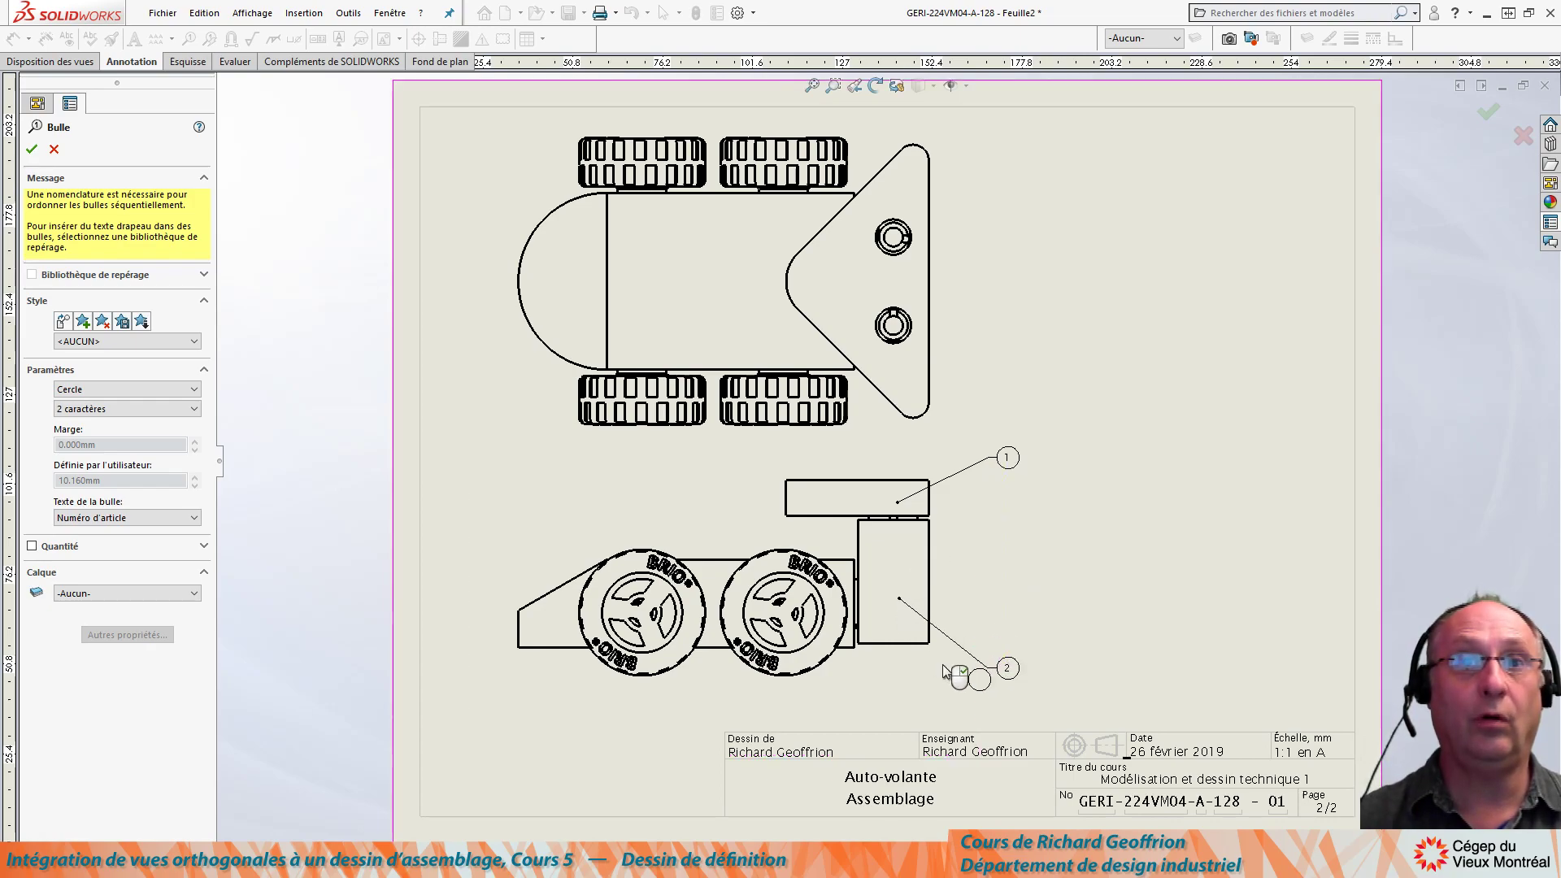
Add balloons below the side view for the goujon between support and chassis, the rear wheel and the chassis
scroll(906, 699, "down", 4)
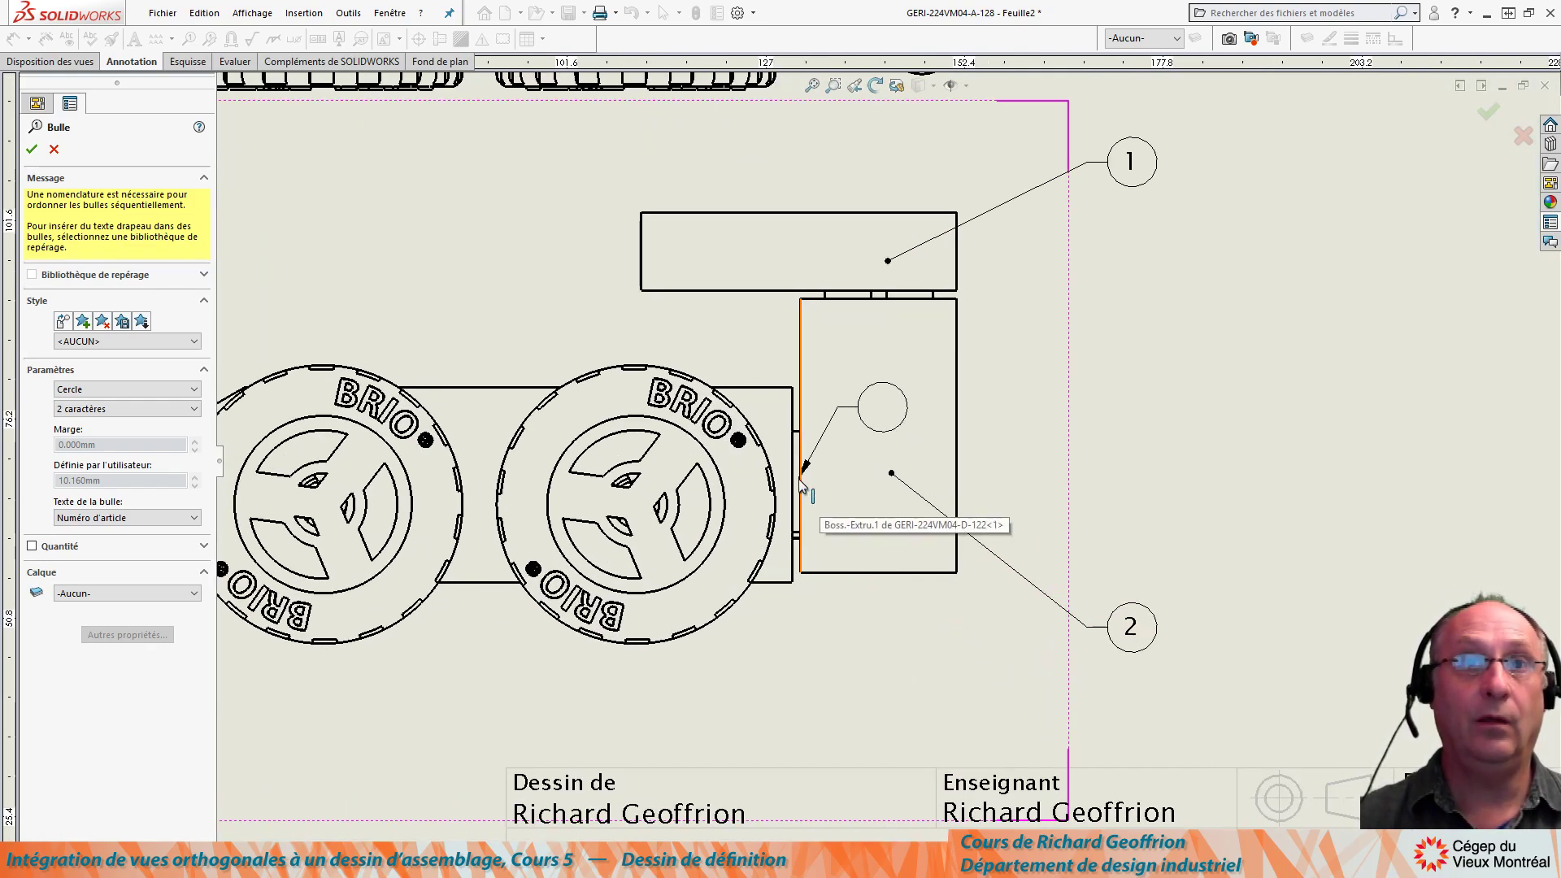
left_click(798, 486)
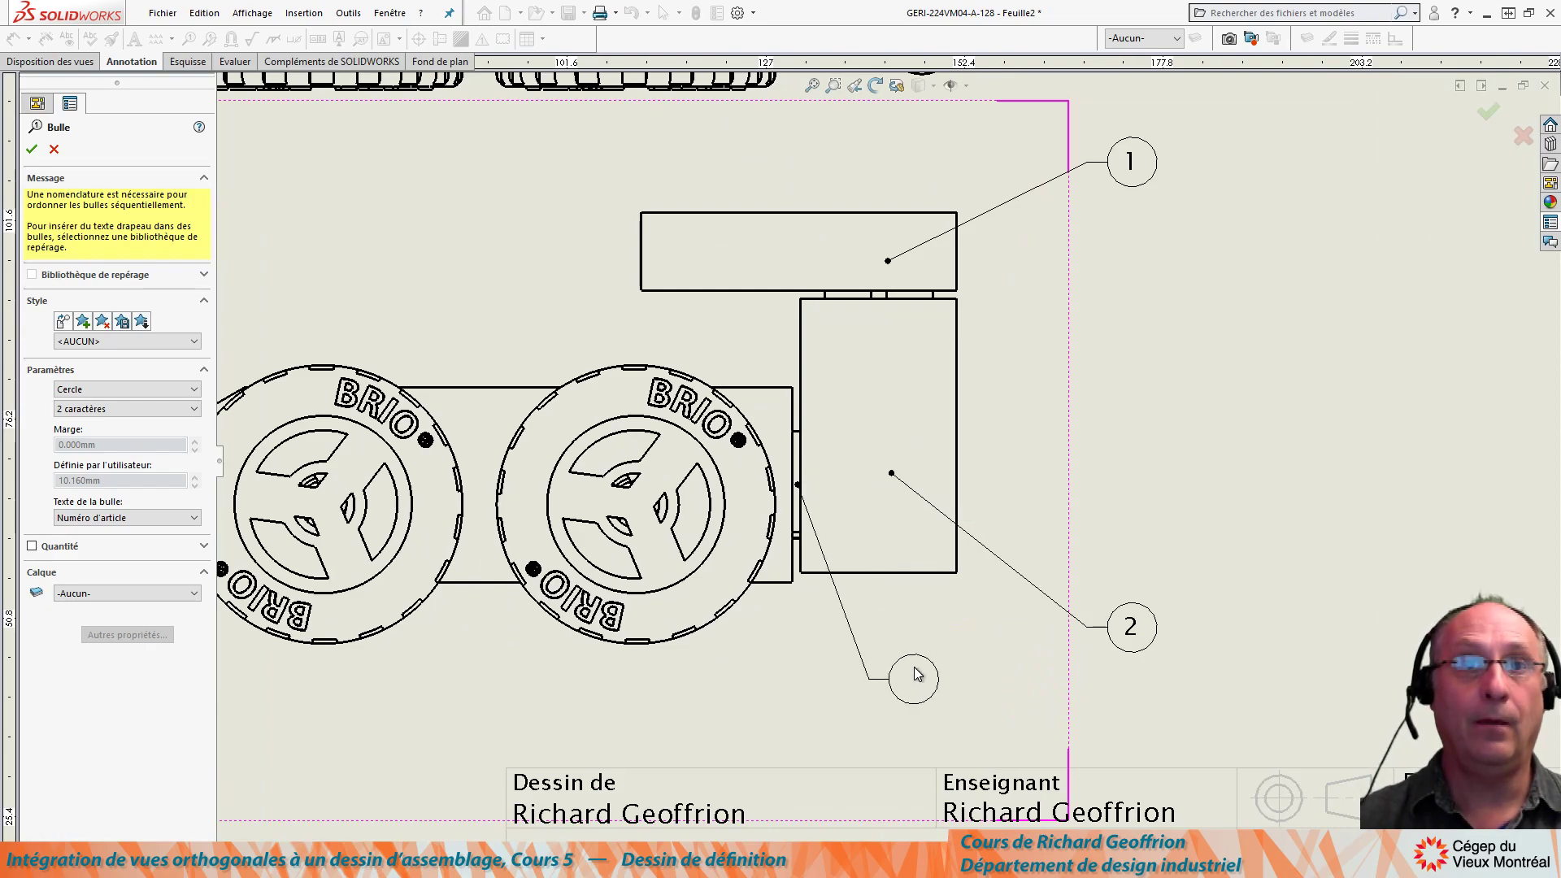
left_click(667, 604)
left_click(475, 553)
left_click(493, 695)
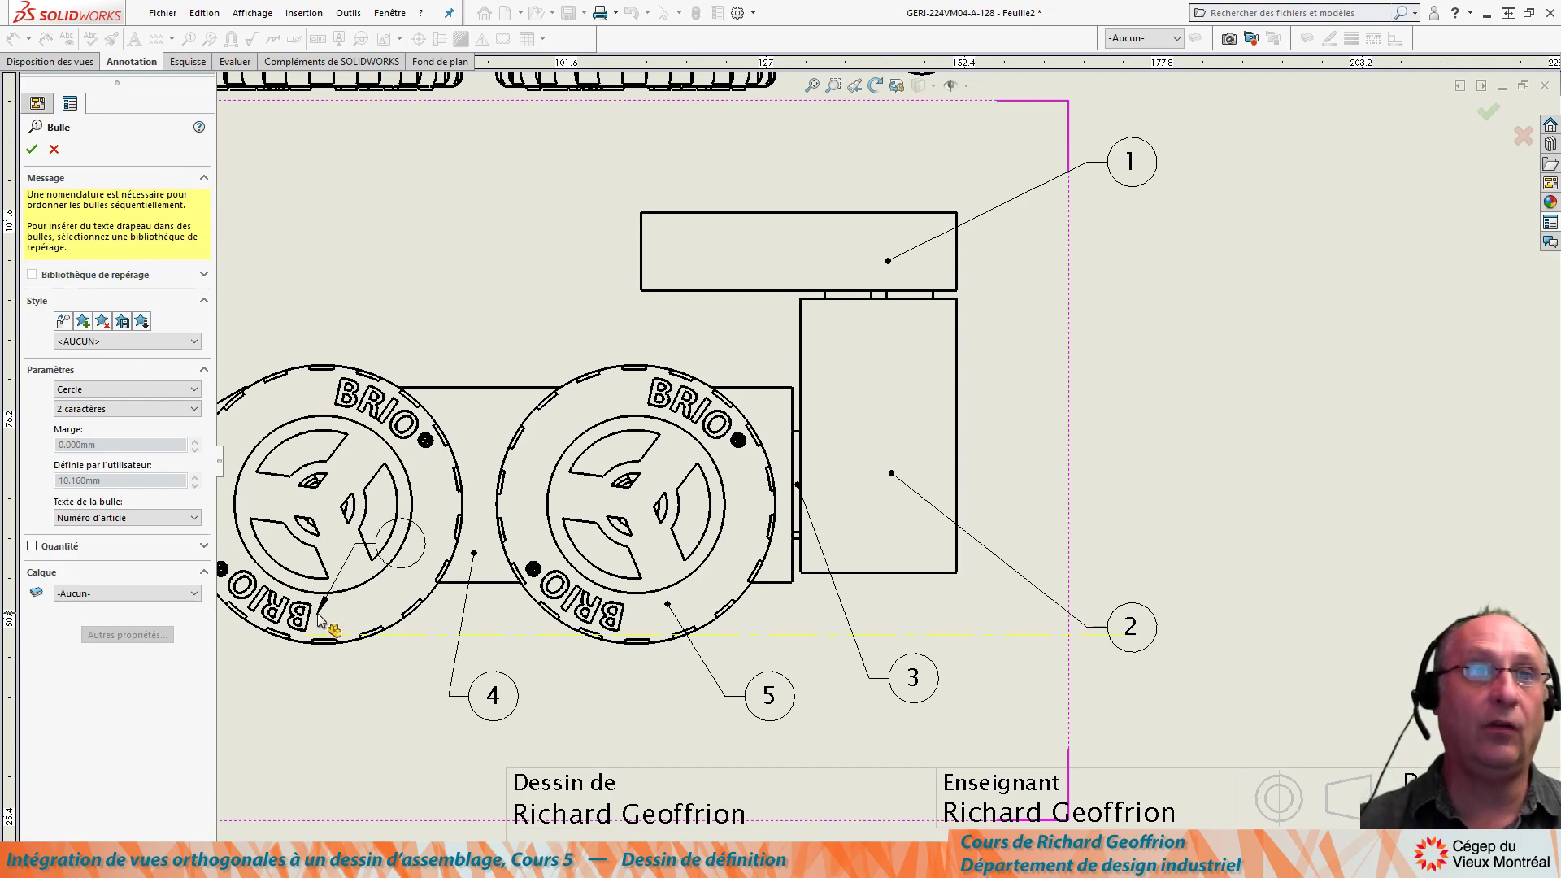
Add a balloon to the front wheel in the side view and delete the duplicate balloon on the rear wheel
left_click(342, 609)
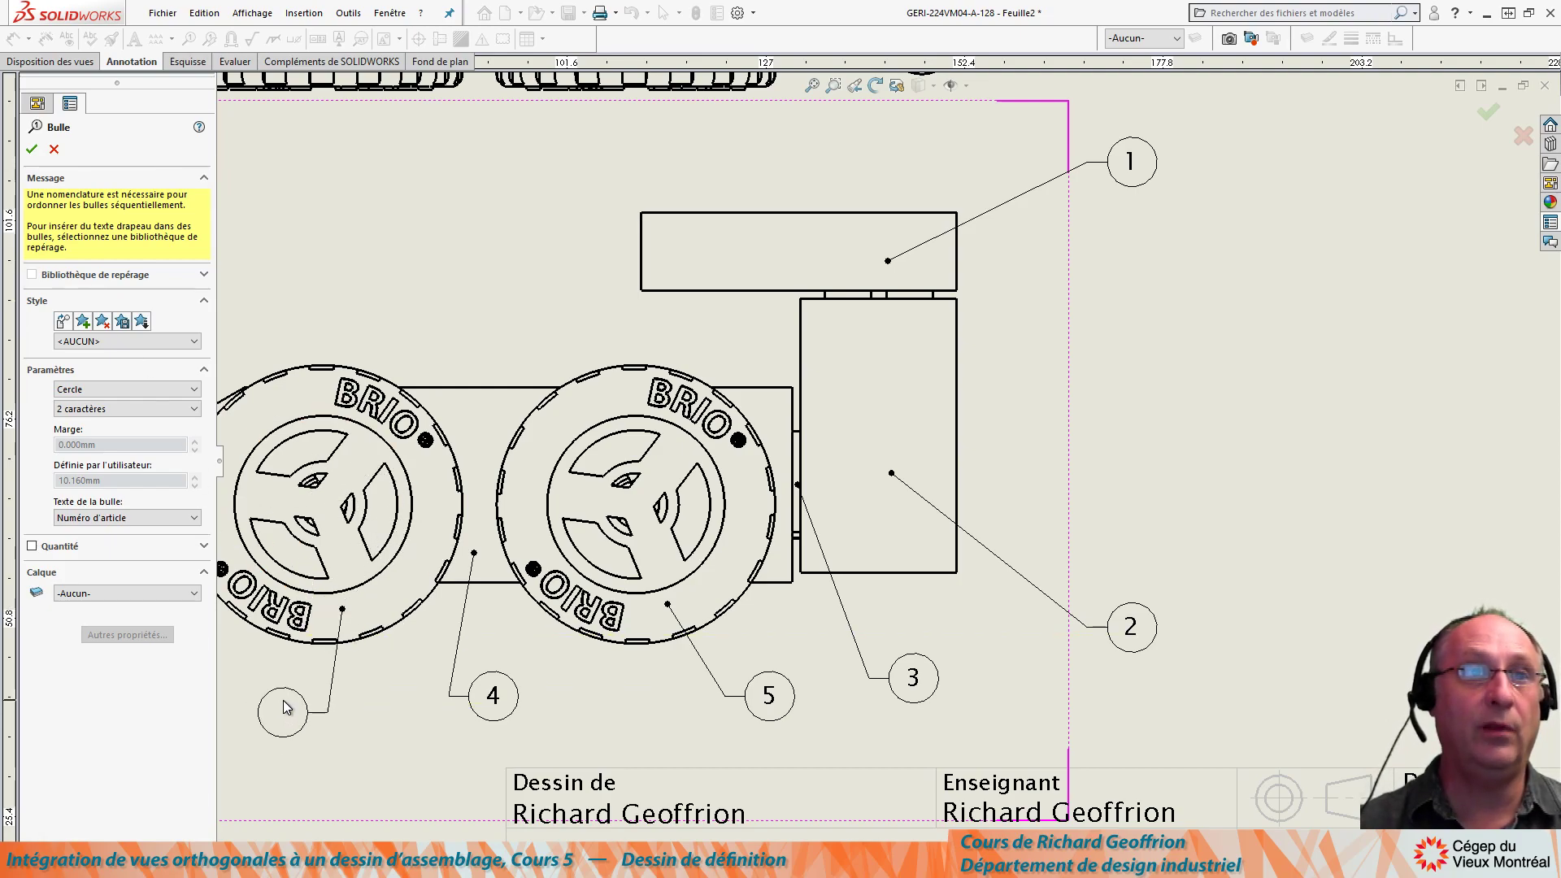
left_click(34, 145)
left_click(735, 697)
key("Delete")
Align balloons 5, 4, 3 and 2 in a row below the side view, with balloon 1 directly above balloon 2
scroll(725, 699, "up", 4)
scroll(677, 579, "down", 3)
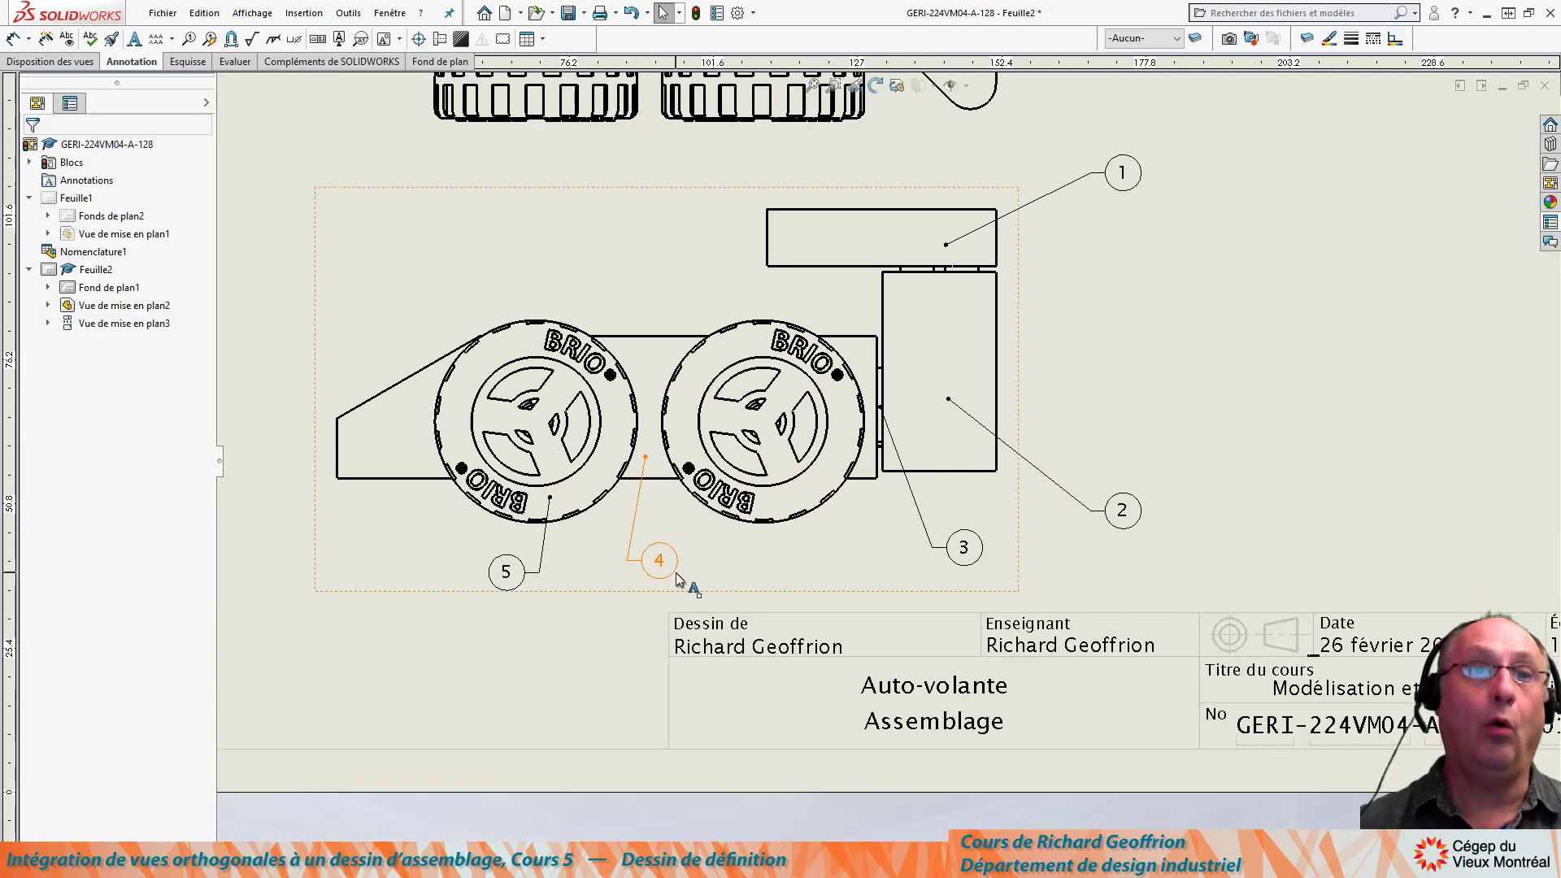
left_click_drag(491, 579, 501, 567)
left_click_drag(964, 548, 962, 567)
left_click_drag(1127, 518, 1139, 565)
left_click_drag(1121, 174, 1126, 171)
left_click(1174, 448)
Move the leader attachment point of balloon 3 slightly so it sits centred on the goujon face between chassis and support
scroll(1002, 319, "up", 4)
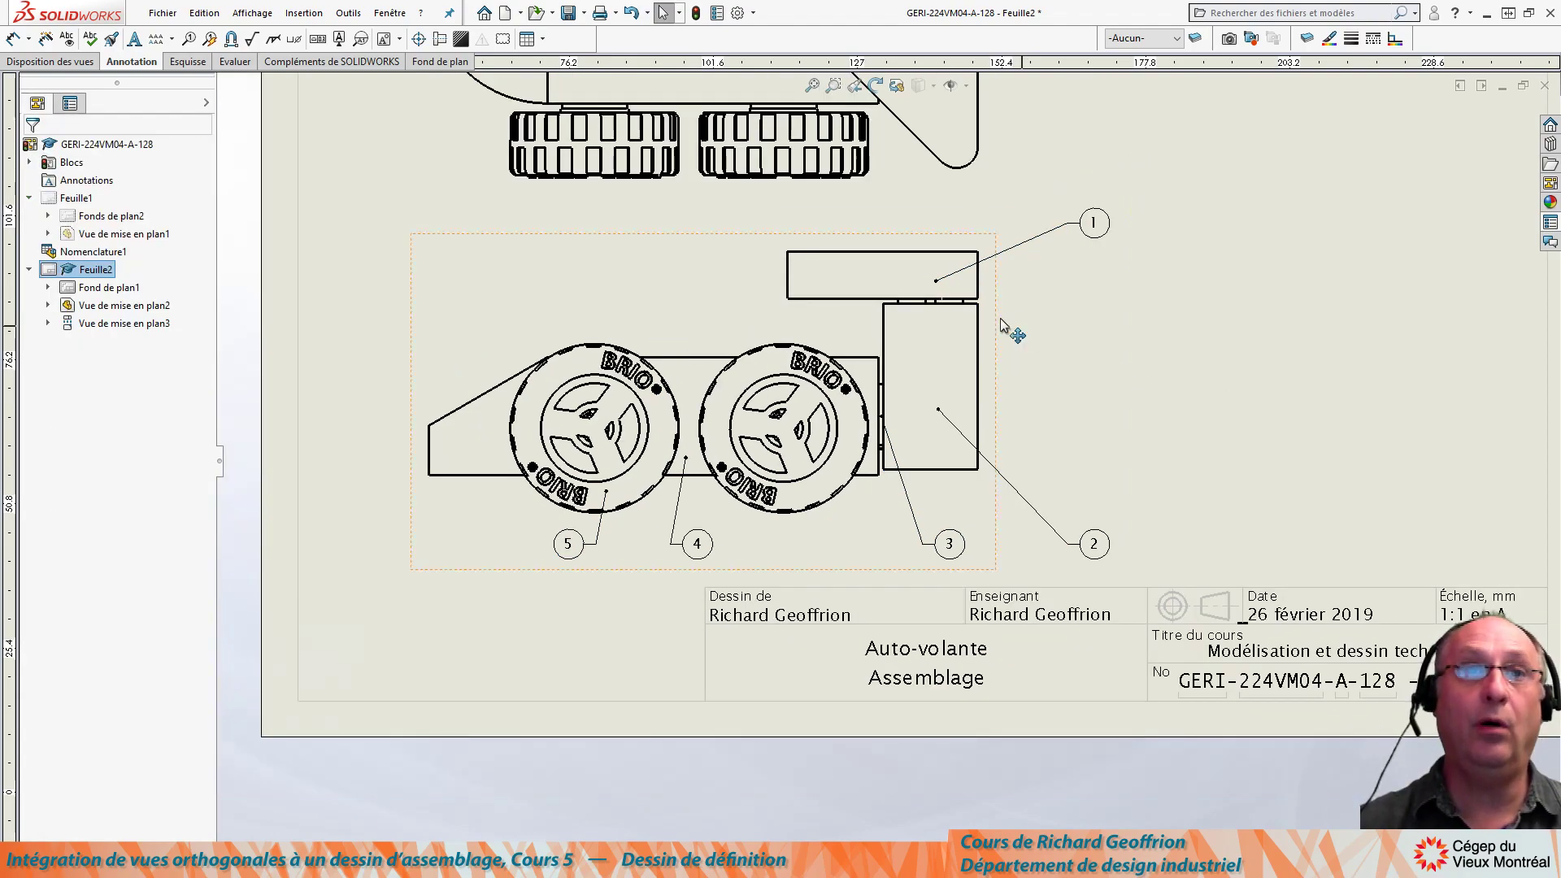
scroll(921, 404, "down", 3)
scroll(570, 539, "down", 2)
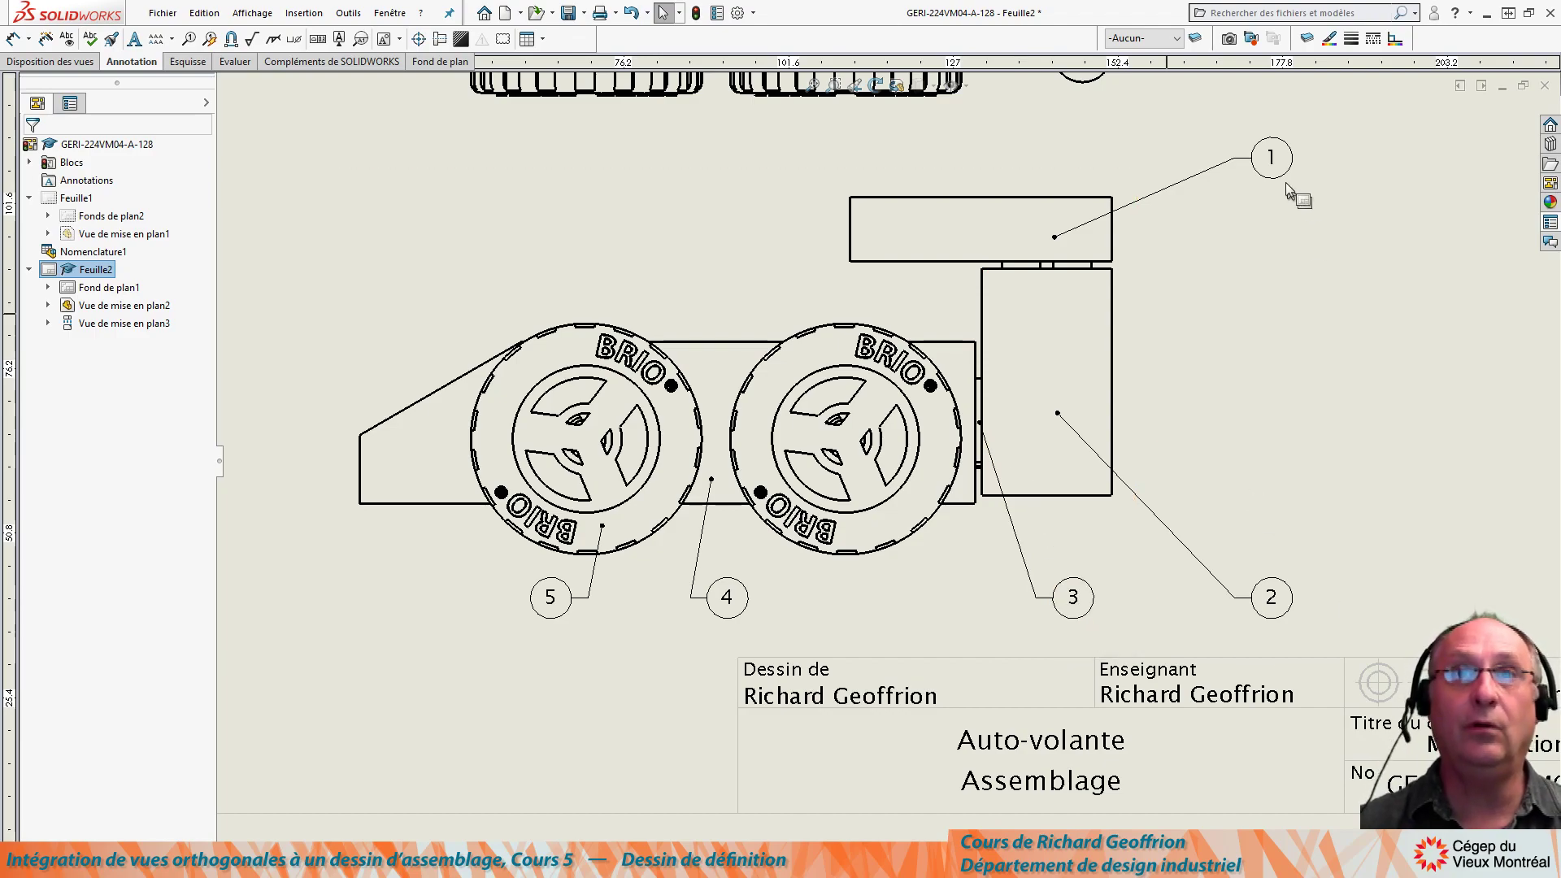
scroll(982, 439, "down", 6)
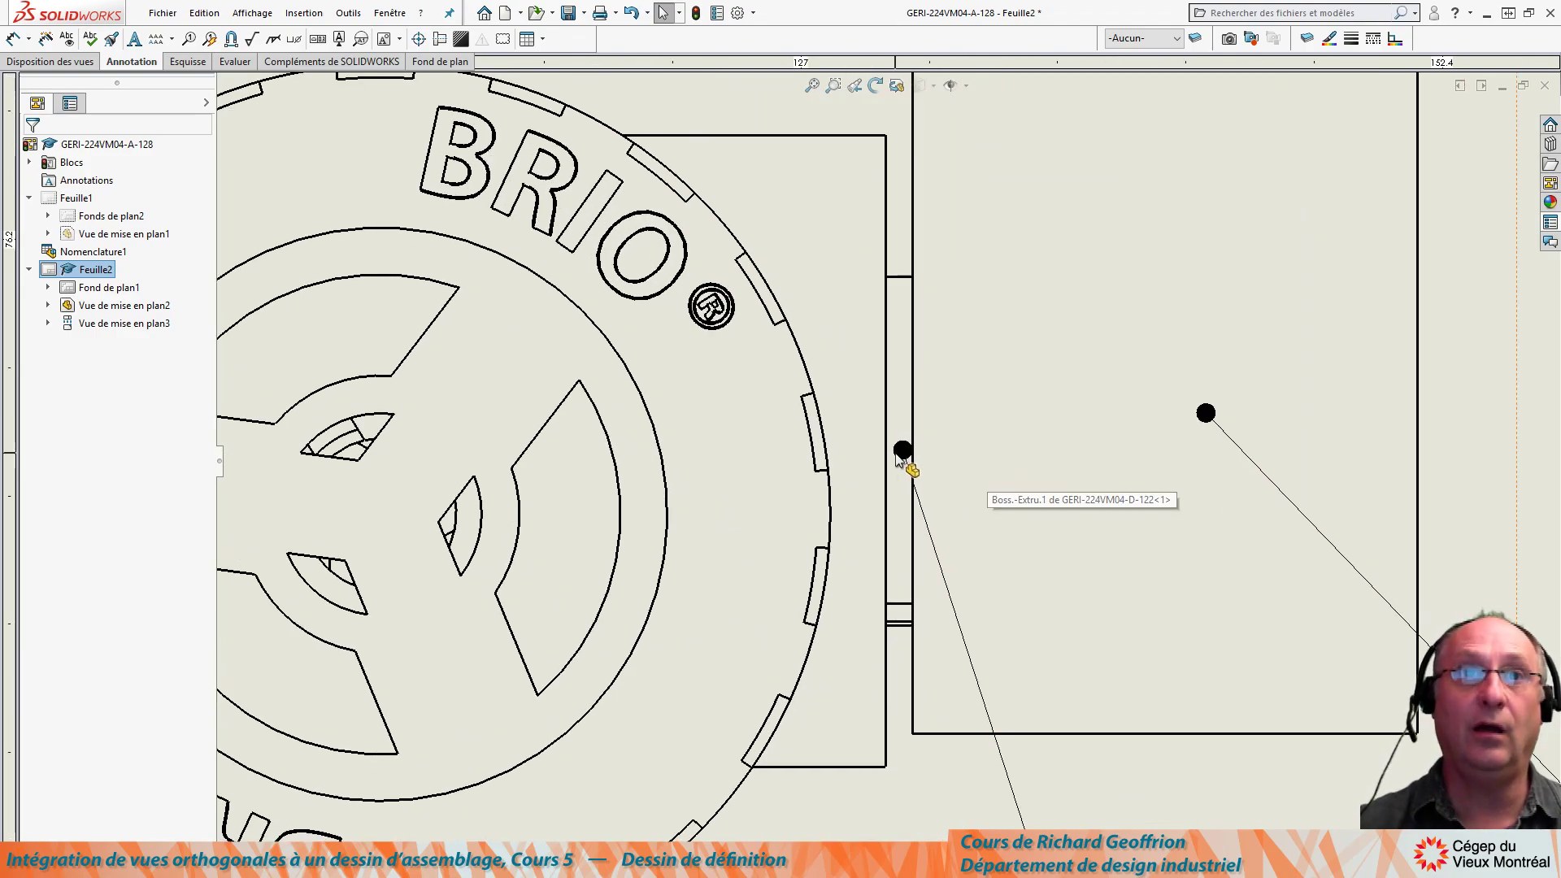
left_click_drag(901, 452, 894, 453)
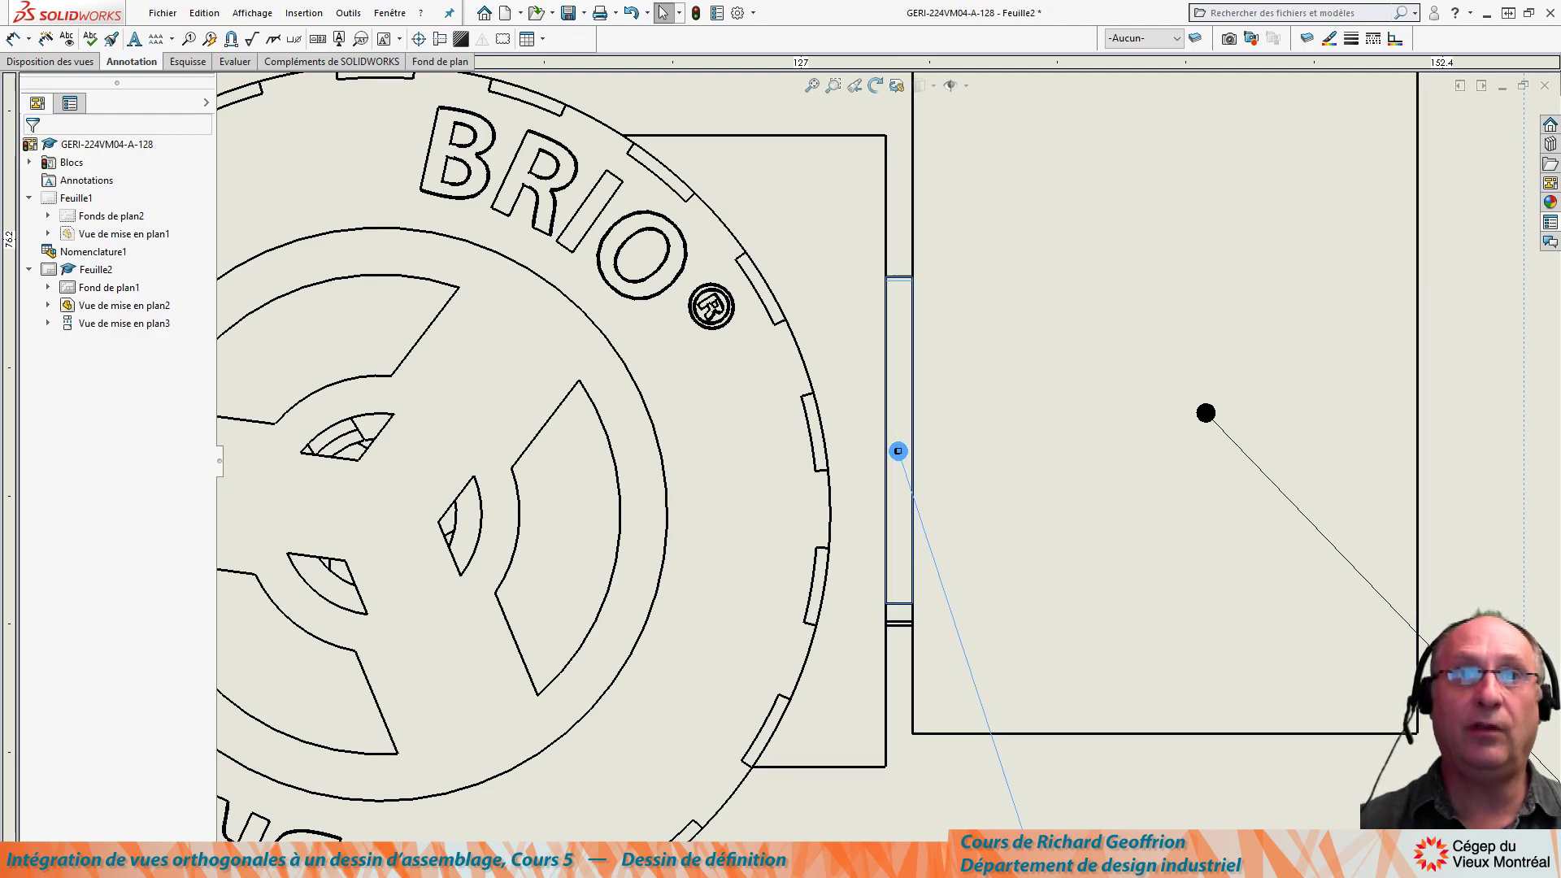
scroll(937, 578, "up", 5)
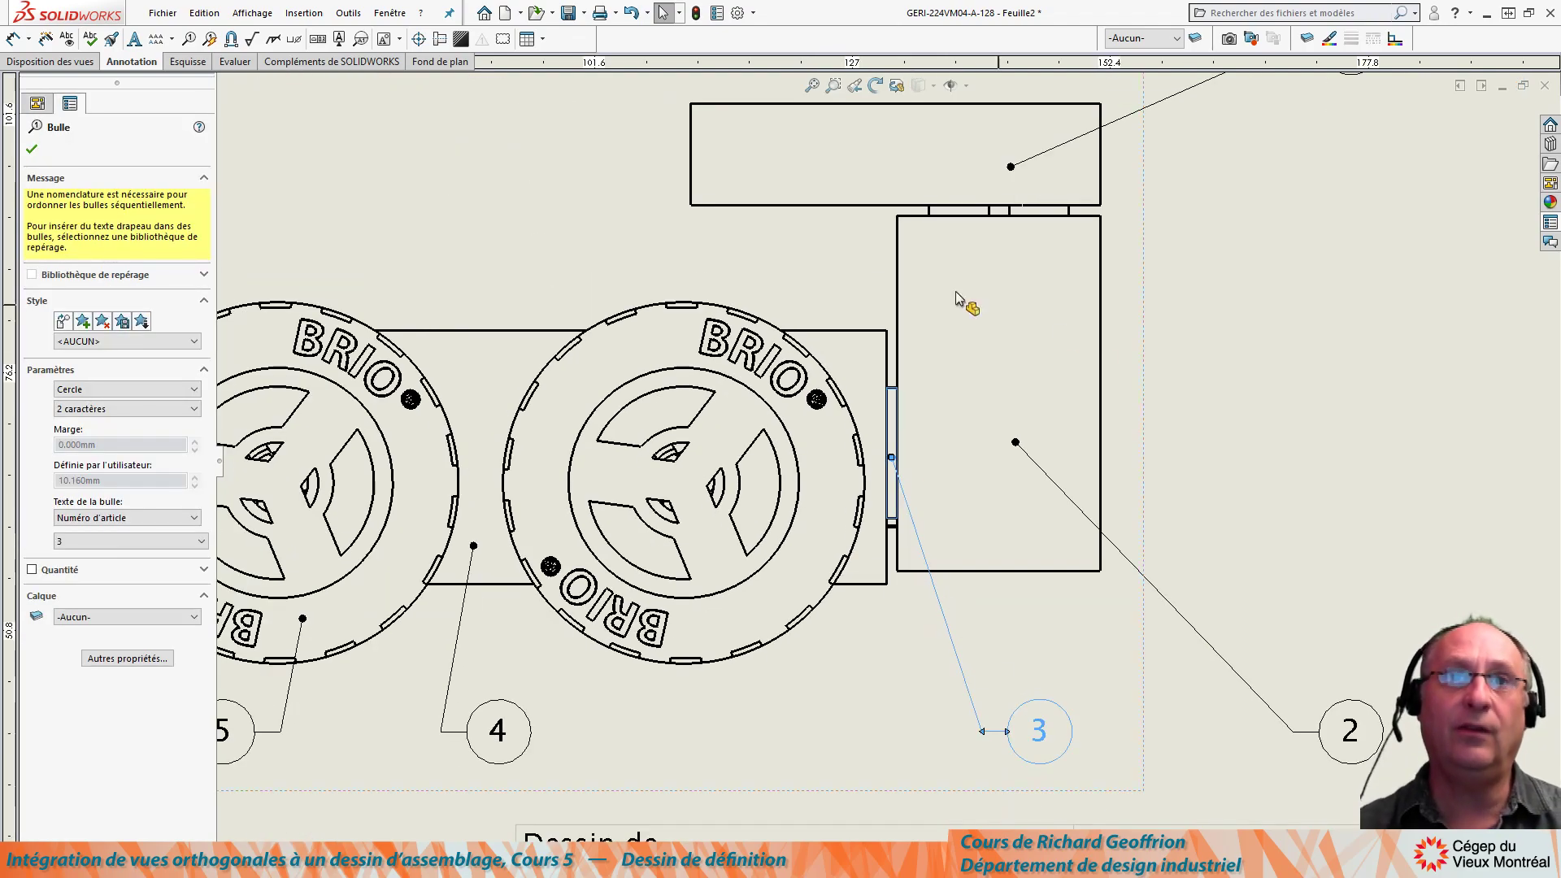
left_click(31, 150)
left_click(1360, 431)
scroll(1272, 435, "up", 5)
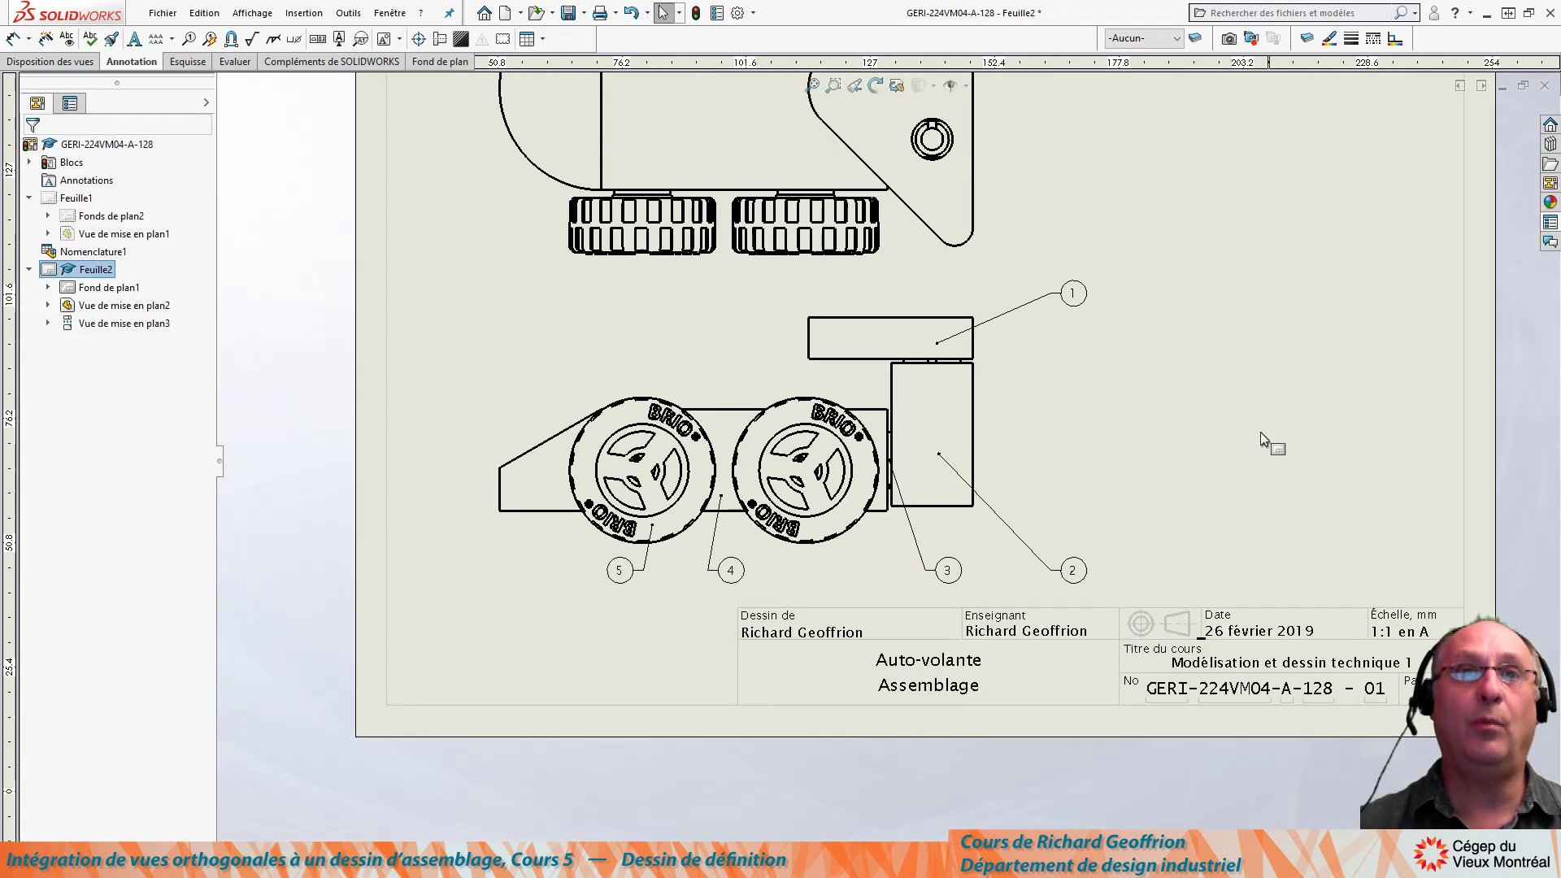
Move balloons 1 and 2 closer to the rear of the side view, keeping them vertically aligned
scroll(1018, 423, "down", 2)
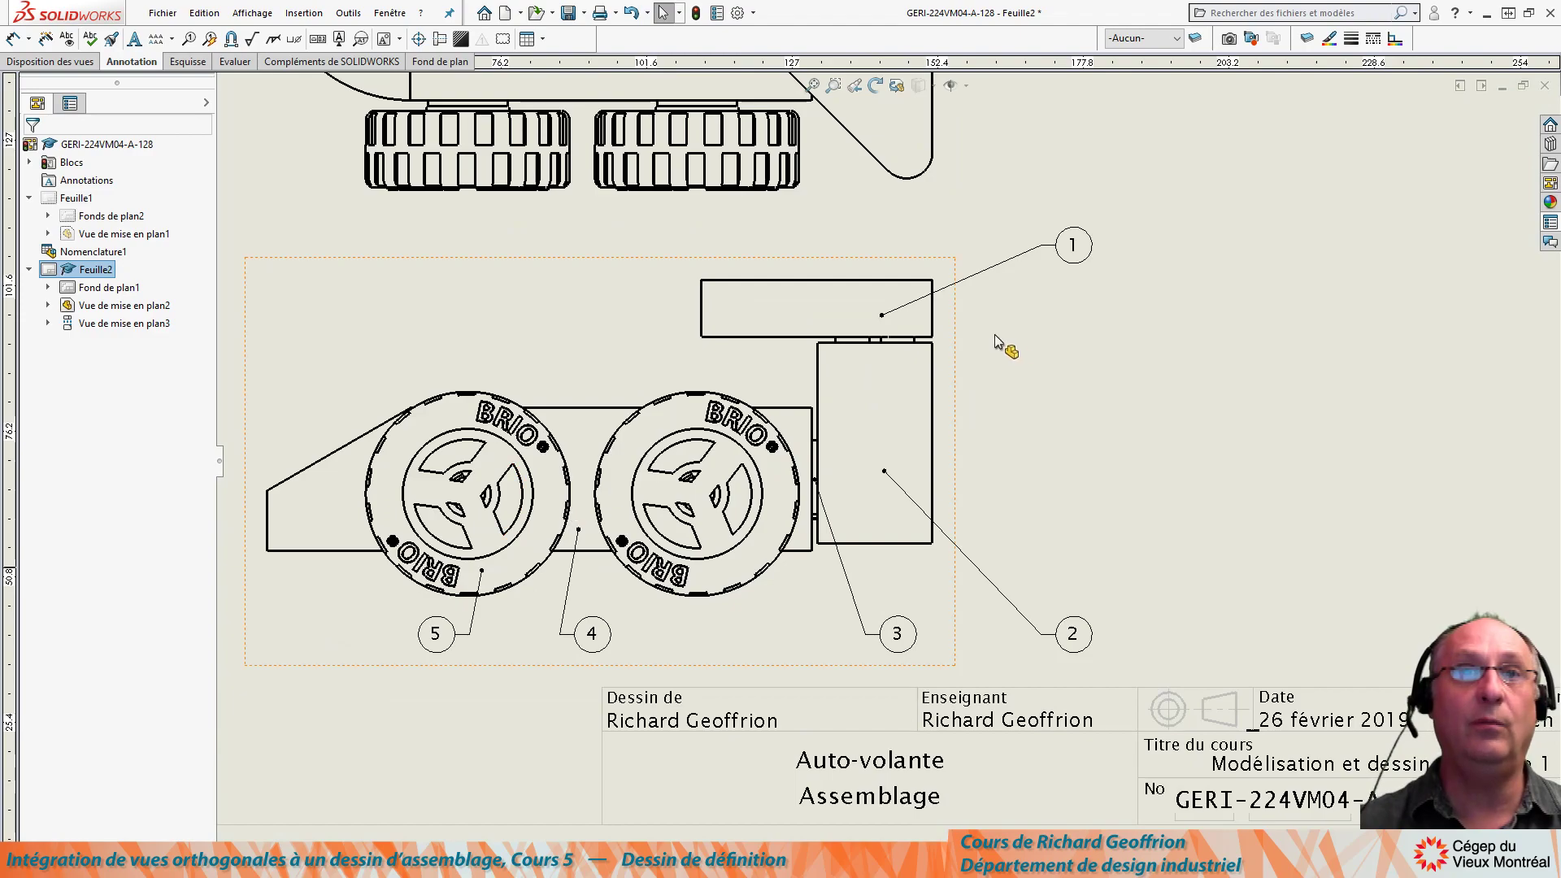
scroll(963, 343, "up", 1)
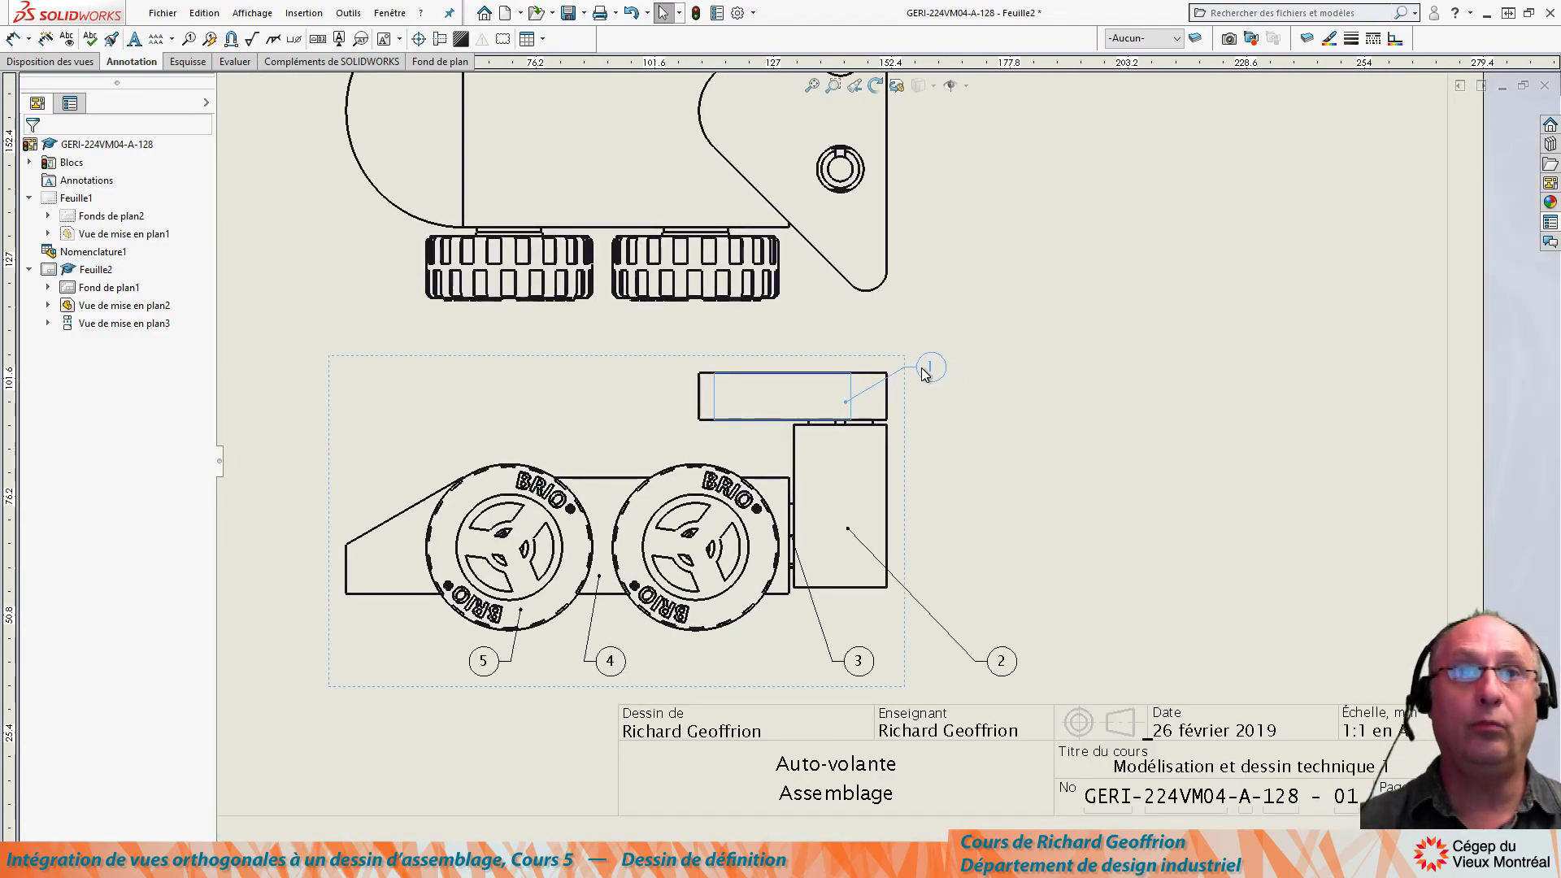
left_click_drag(923, 374, 920, 376)
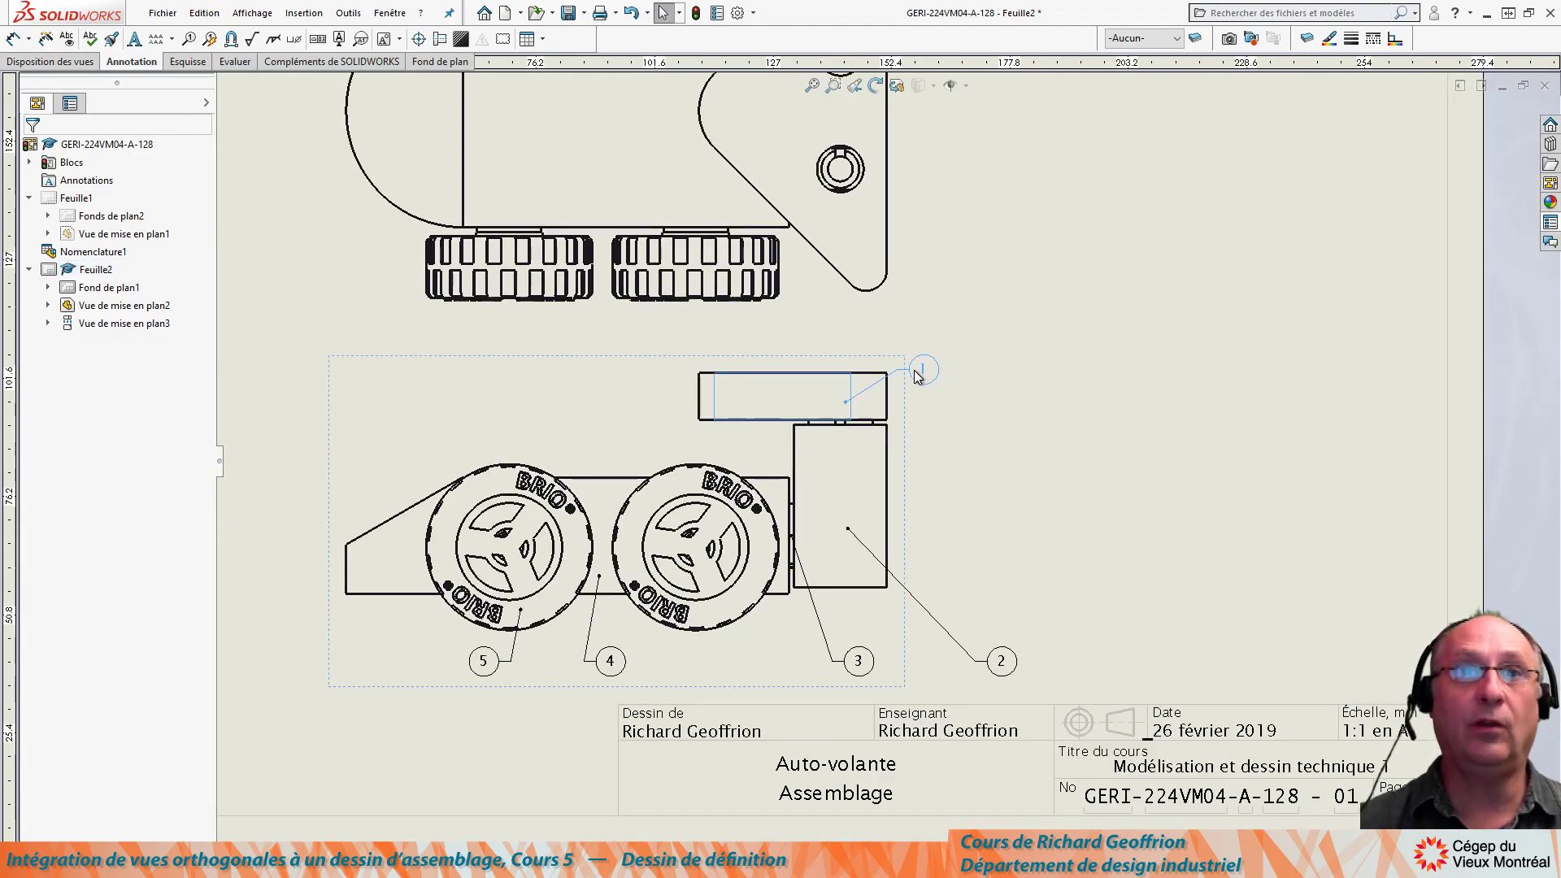
left_click(912, 362)
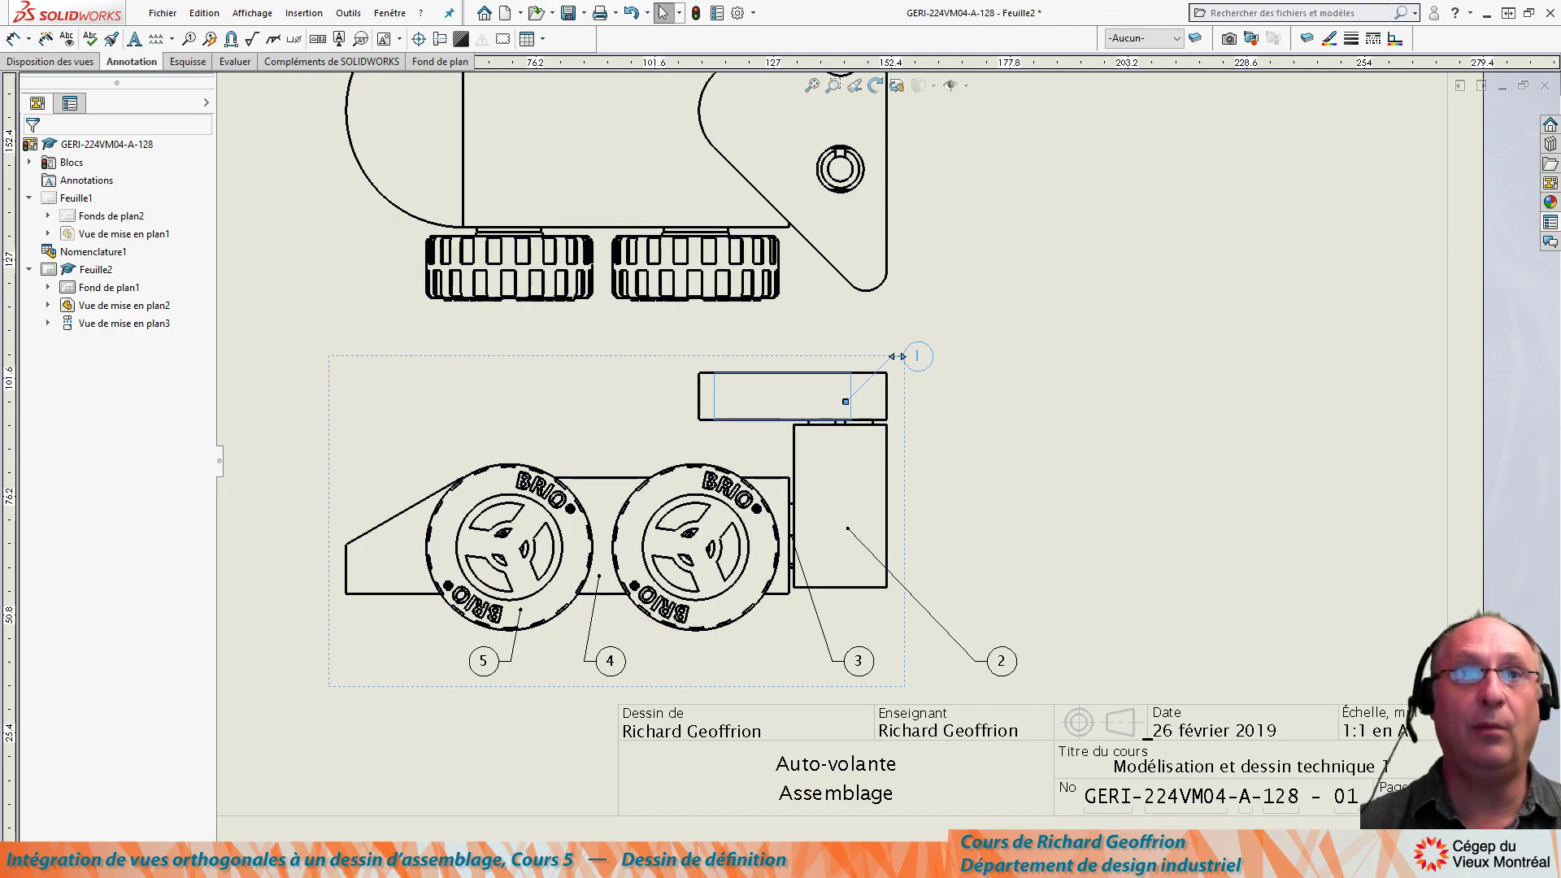
left_click_drag(1004, 673, 960, 677)
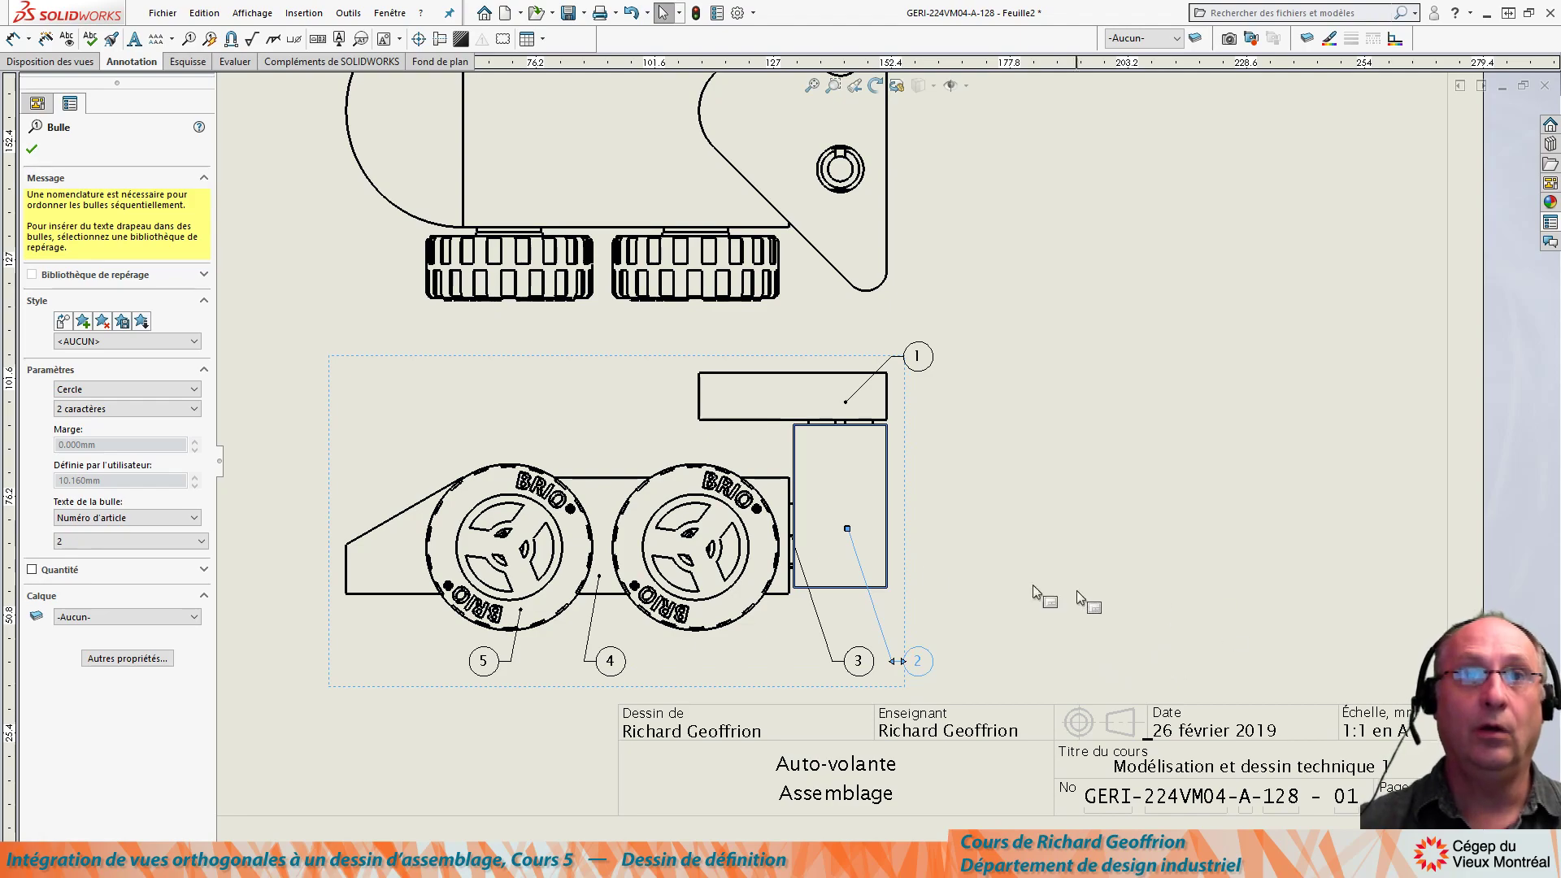
left_click(990, 553)
Shift the side view and its aligned top view toward the left border of Feuille2 and close the view properties
scroll(998, 545, "up", 3)
scroll(935, 472, "up", 3)
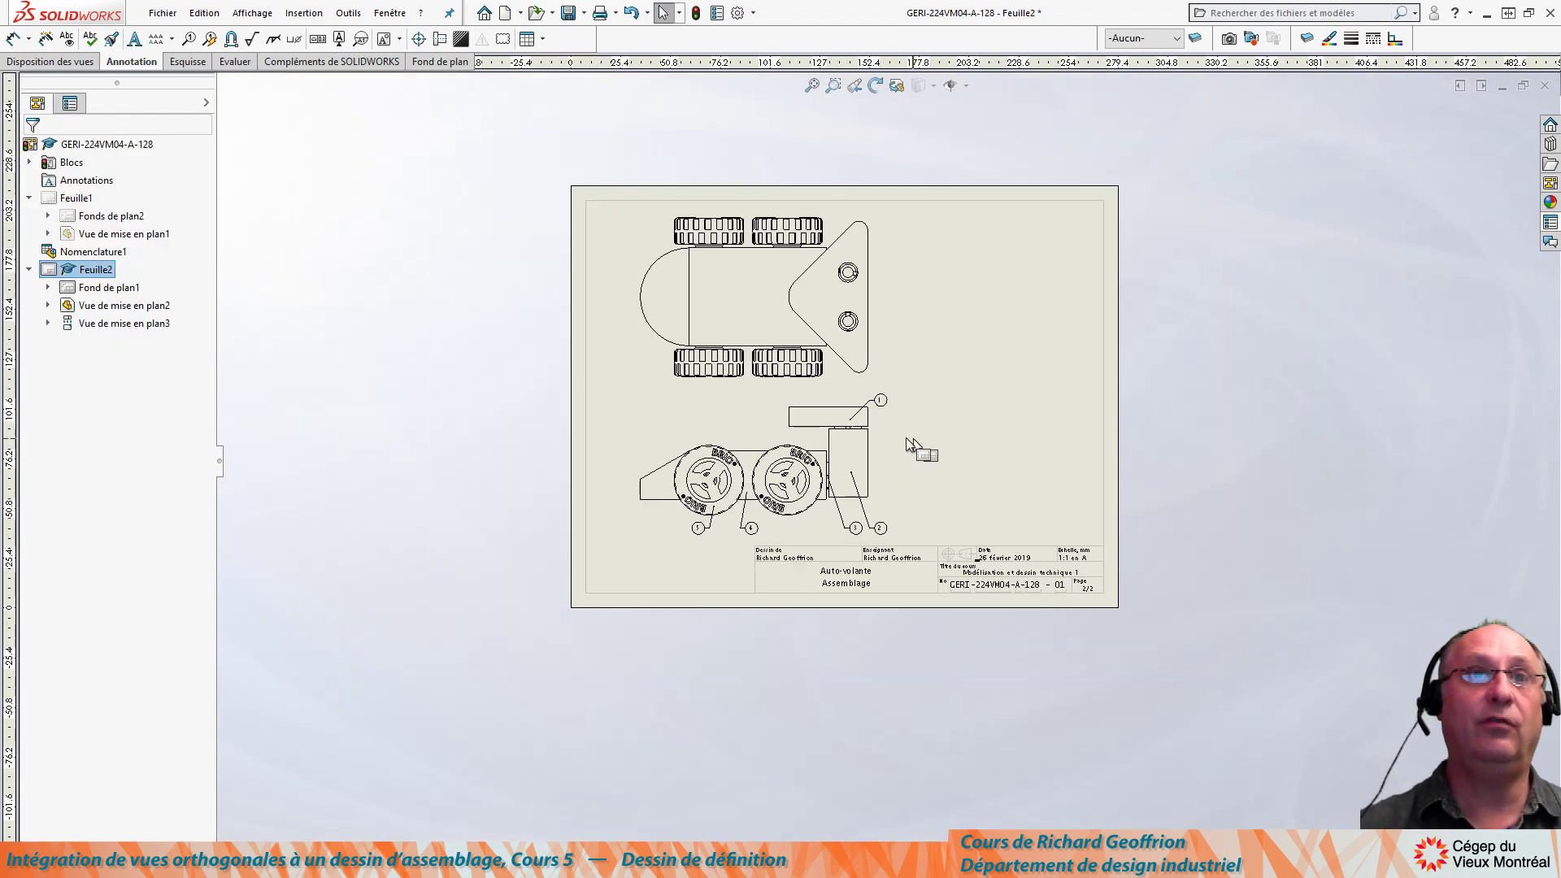
scroll(869, 412, "down", 2)
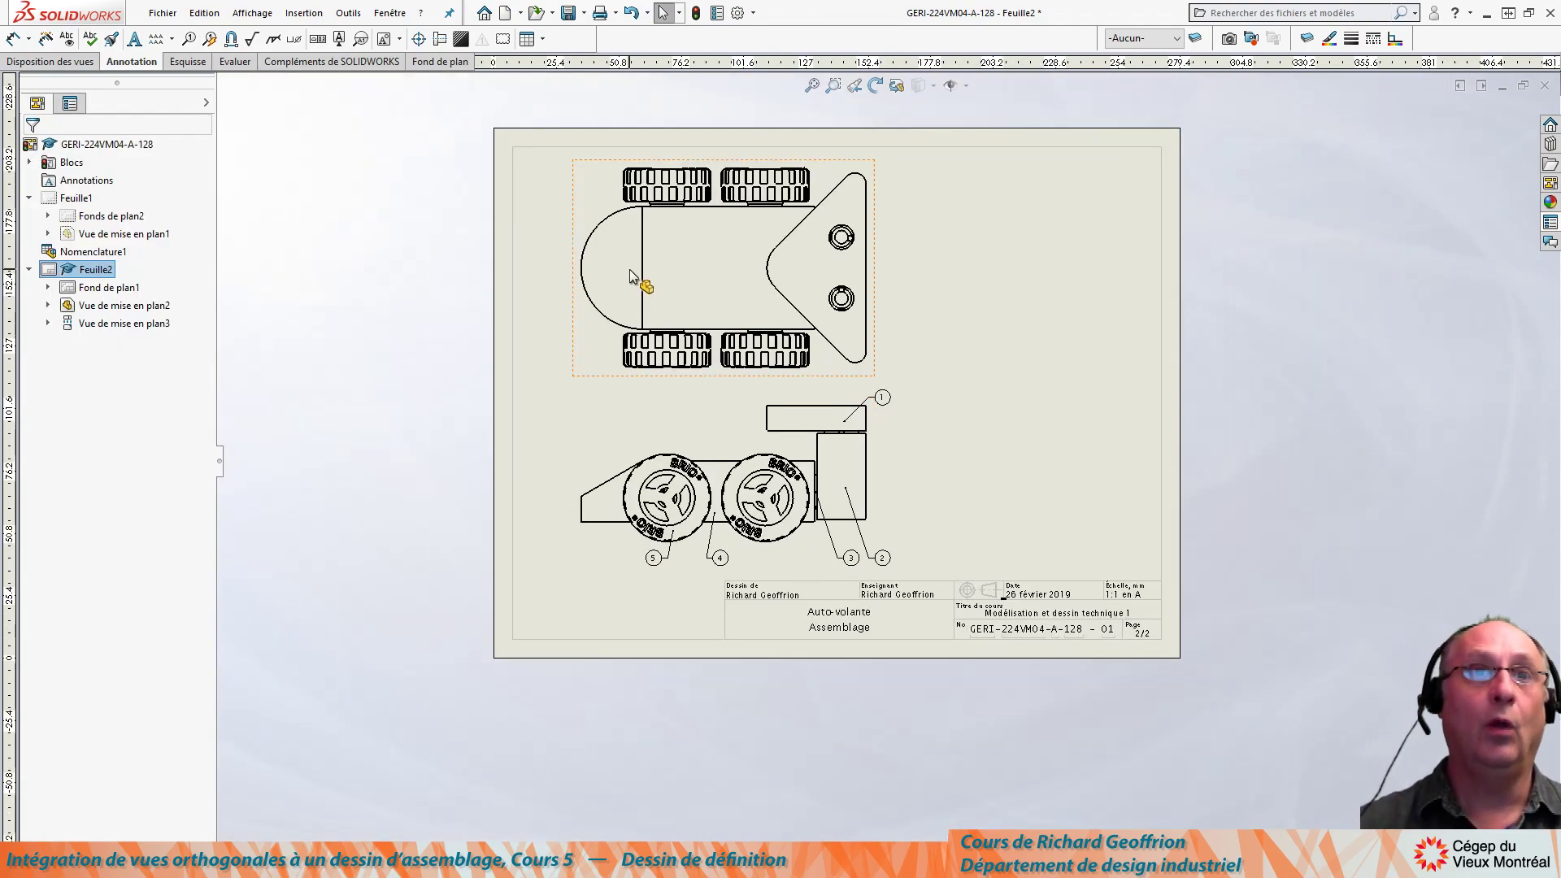
left_click(574, 321)
left_click_drag(574, 437, 533, 436)
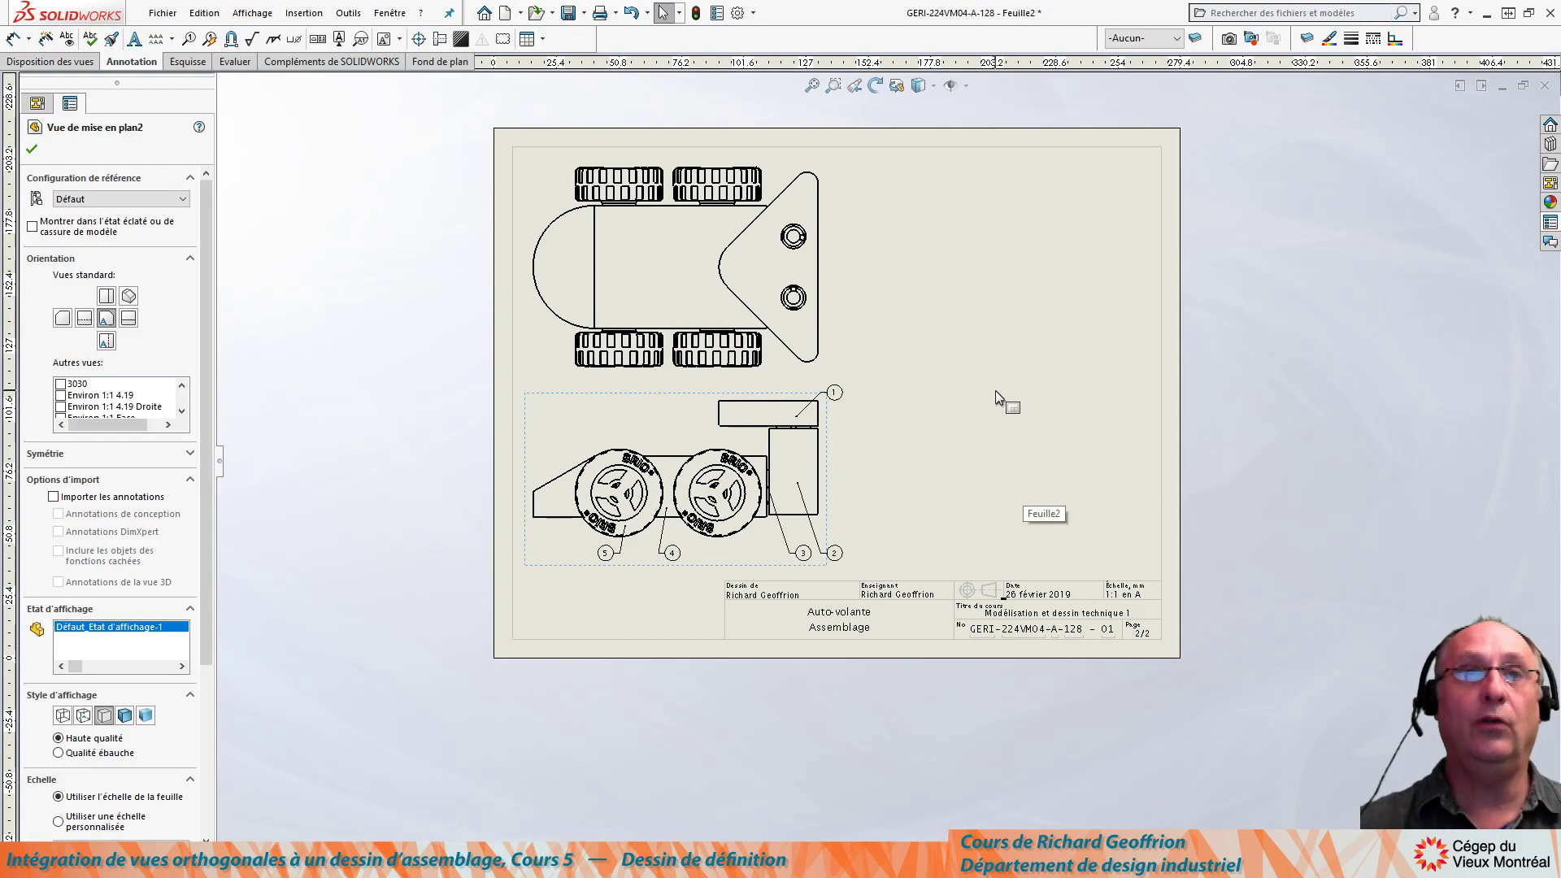
scroll(995, 390, "down", 1)
scroll(943, 484, "down", 2)
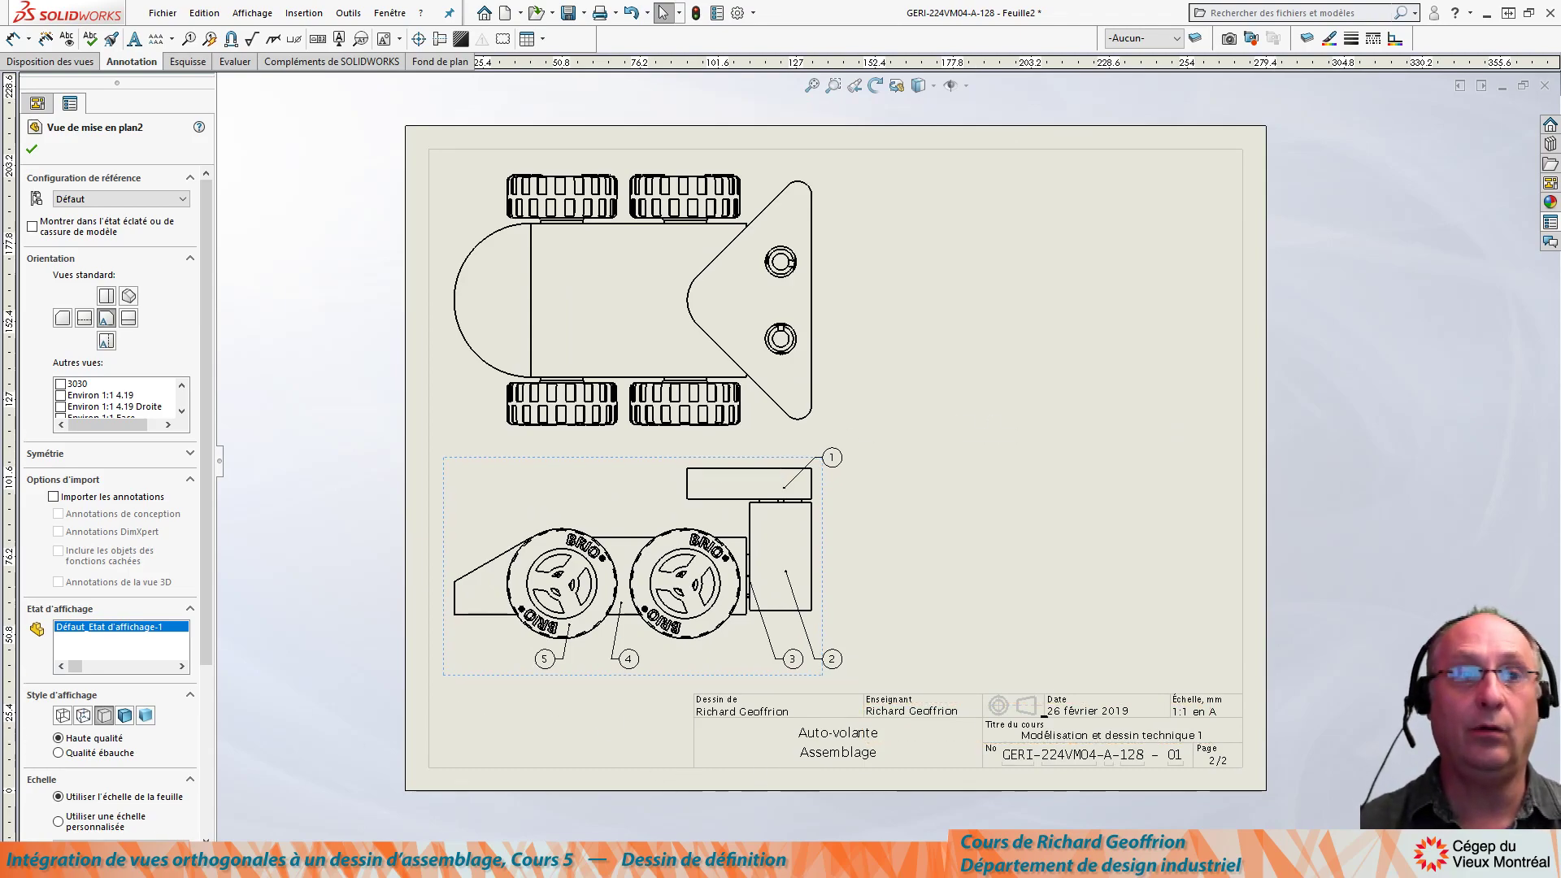
scroll(1226, 766, "down", 1)
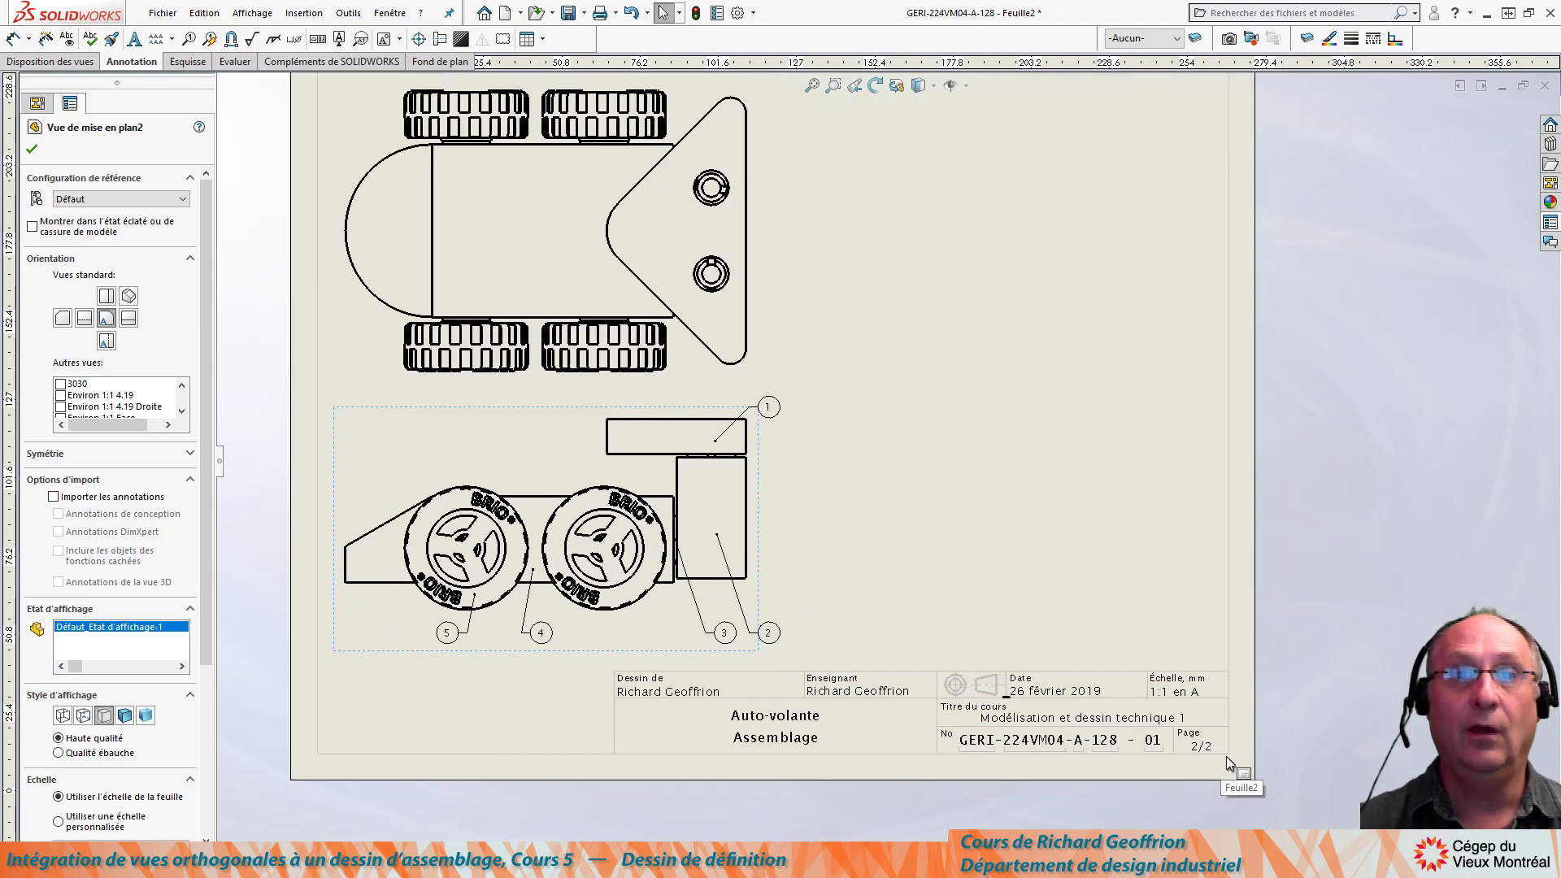
scroll(769, 416, "up", 1)
scroll(767, 411, "up", 1)
scroll(718, 340, "down", 2)
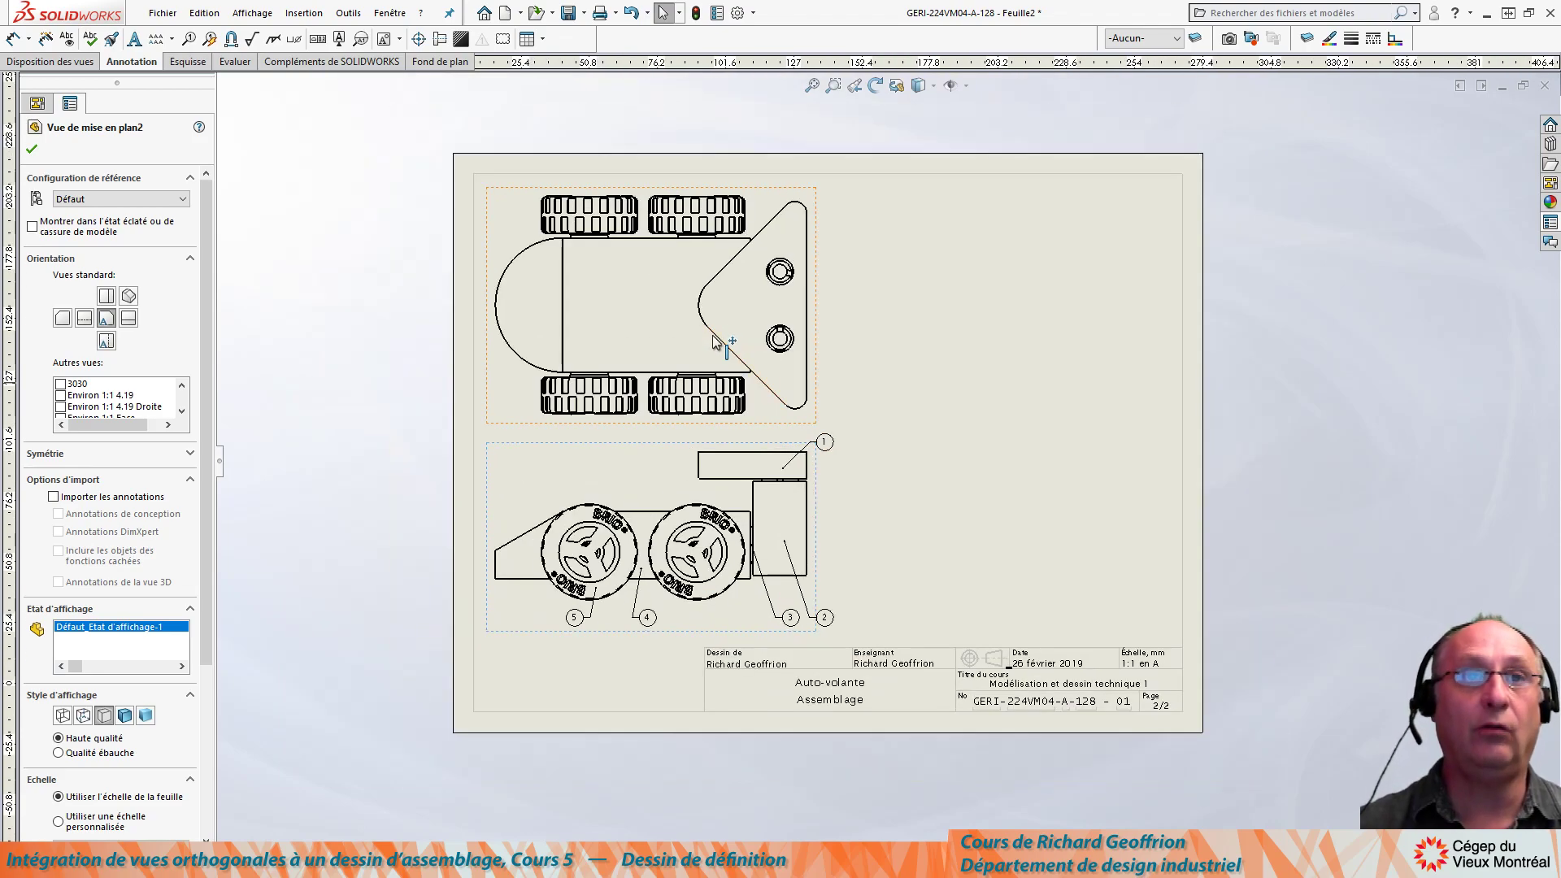
left_click(27, 152)
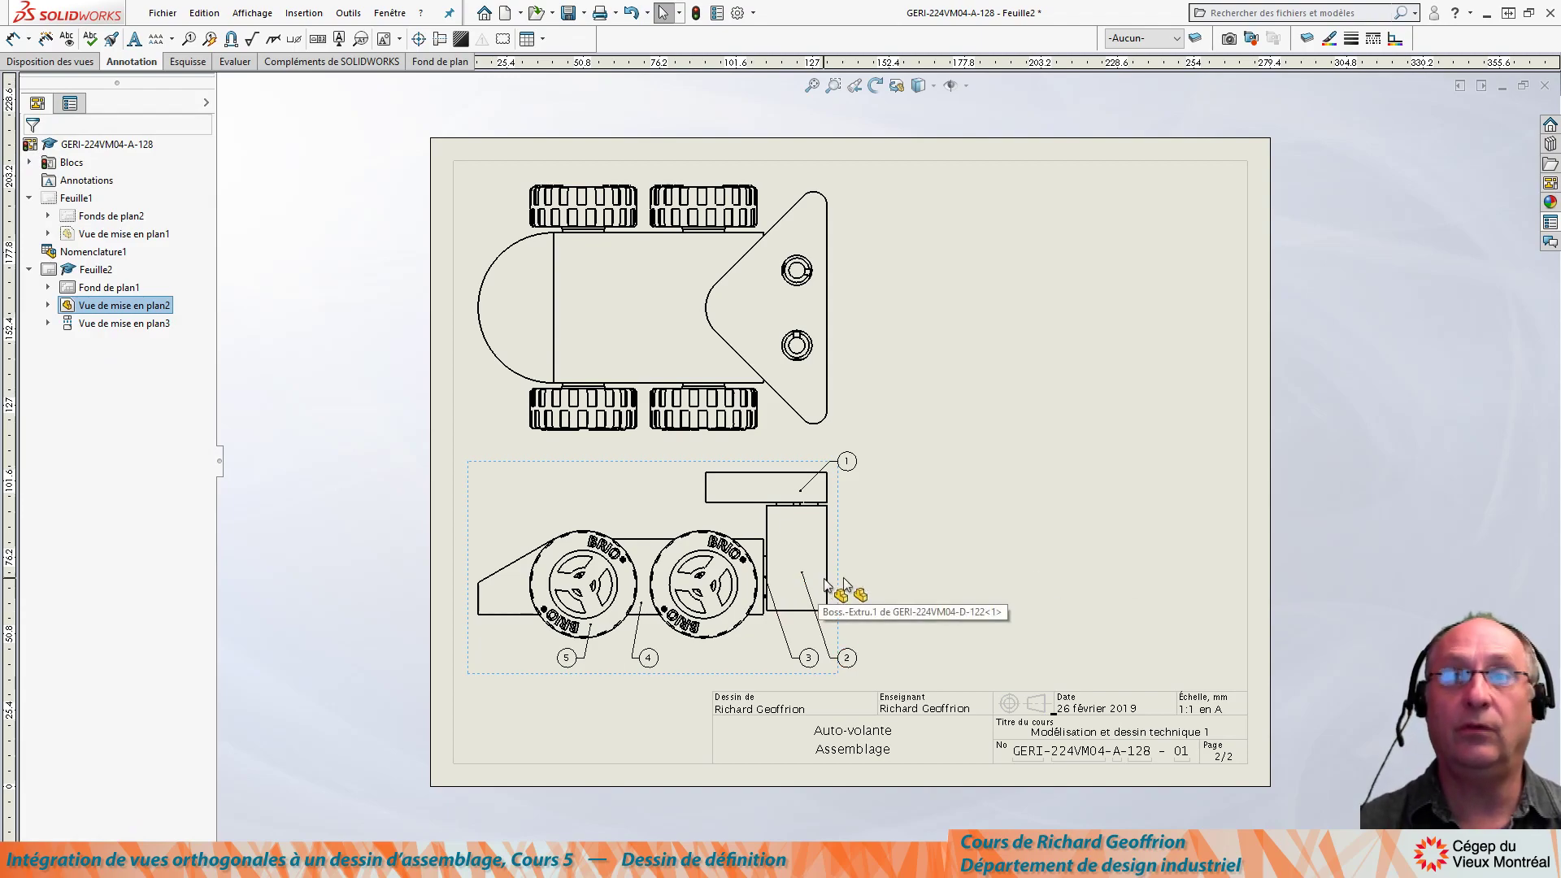